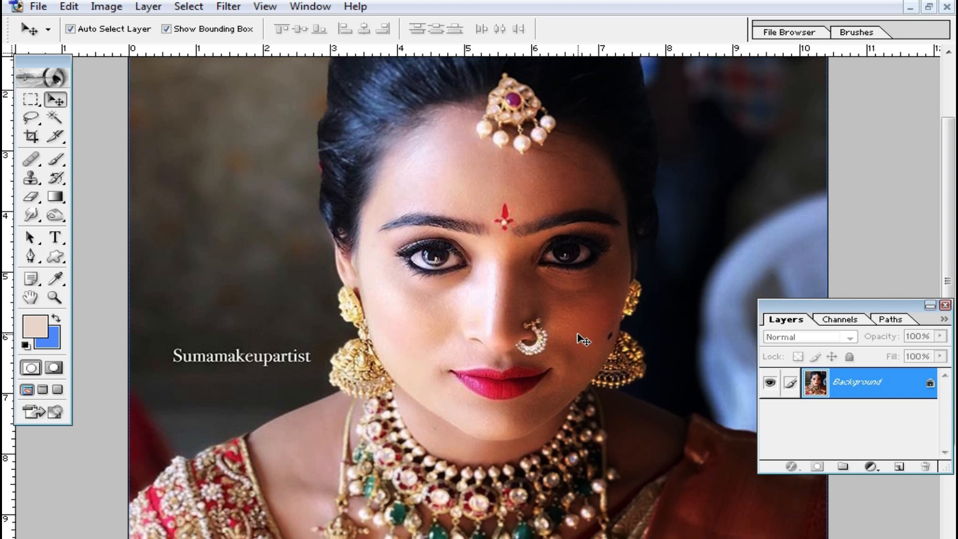
- Duplicate the Background layer of the portrait
scroll(576, 337, down, 2)
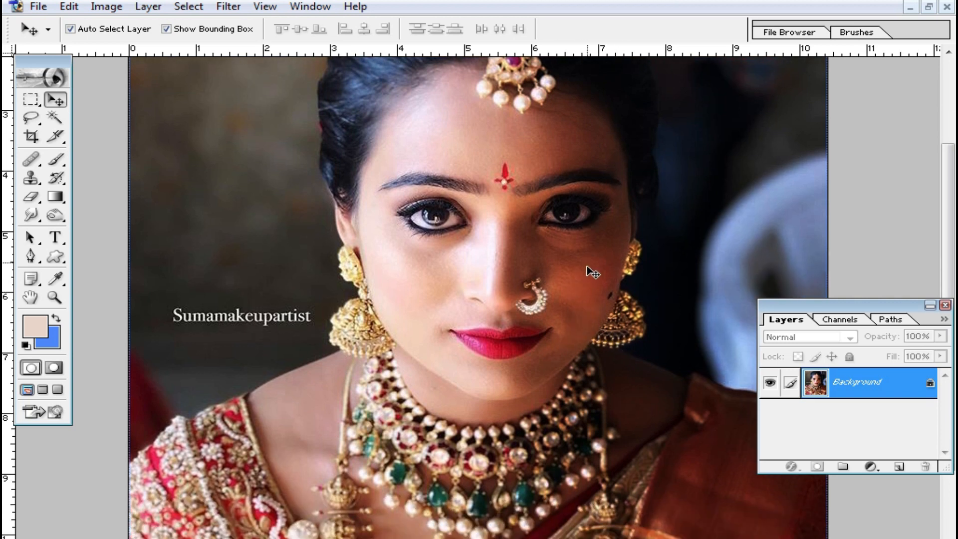
ctrl+click(629, 283)
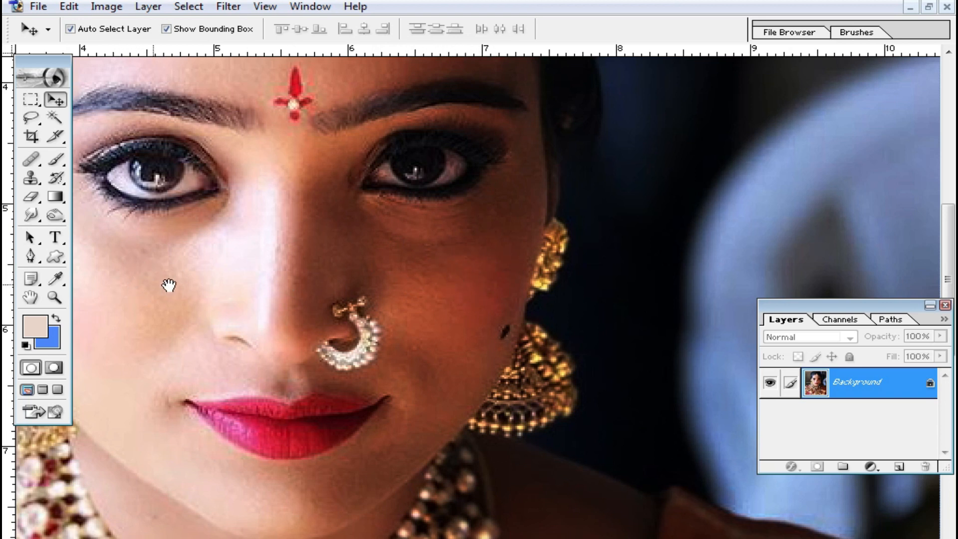
key(ctrl+minus)
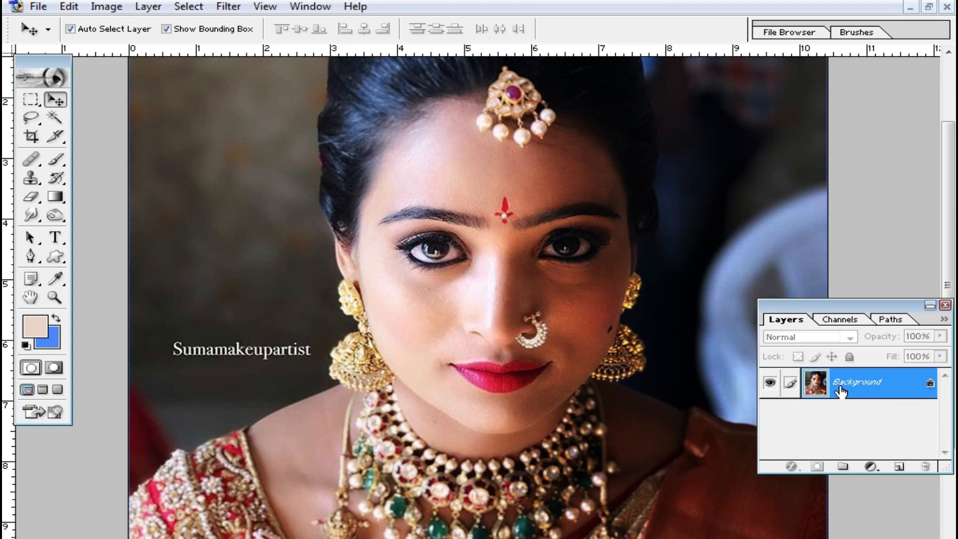
key(ctrl+j)
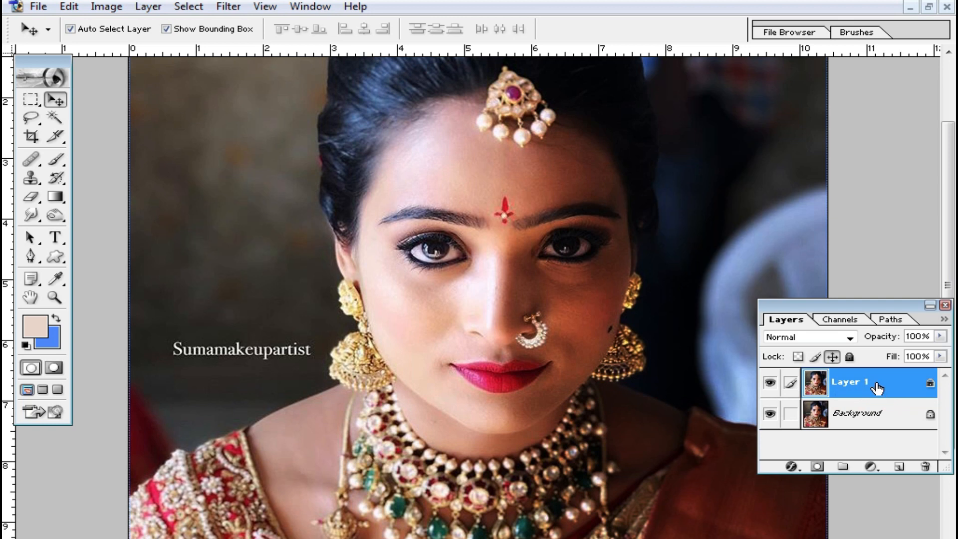
- Select the right half of the portrait with the Rectangular Marquee, splitting the face down the middle
click(36, 103)
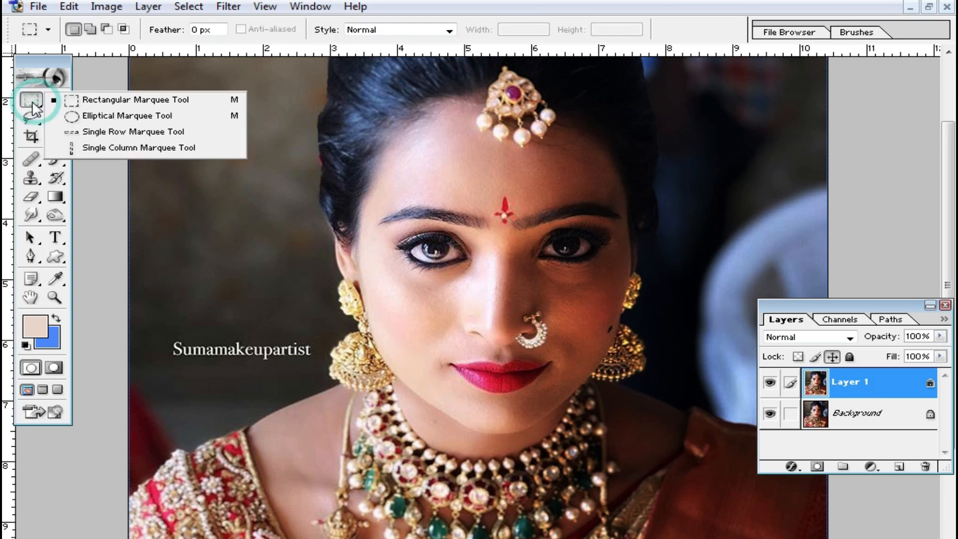
click(122, 100)
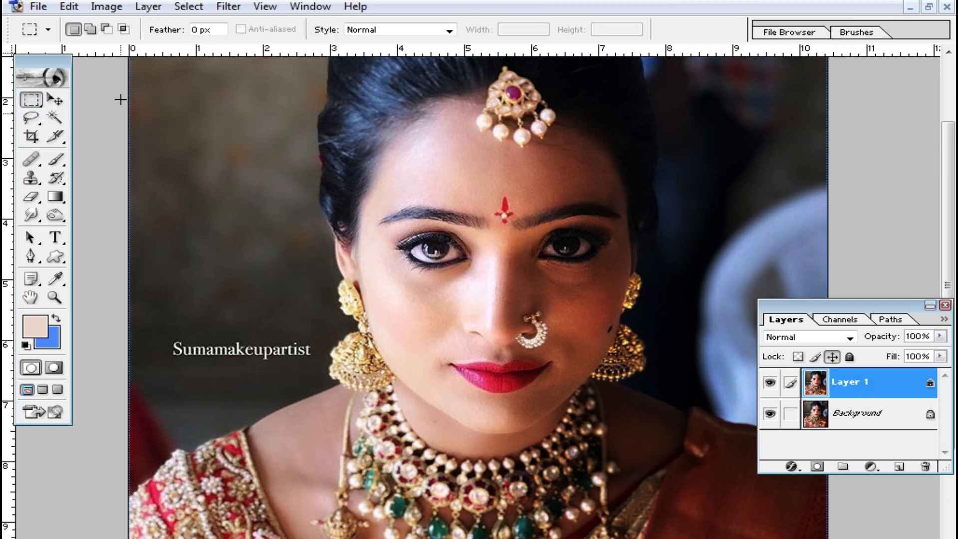
alt+click(713, 260)
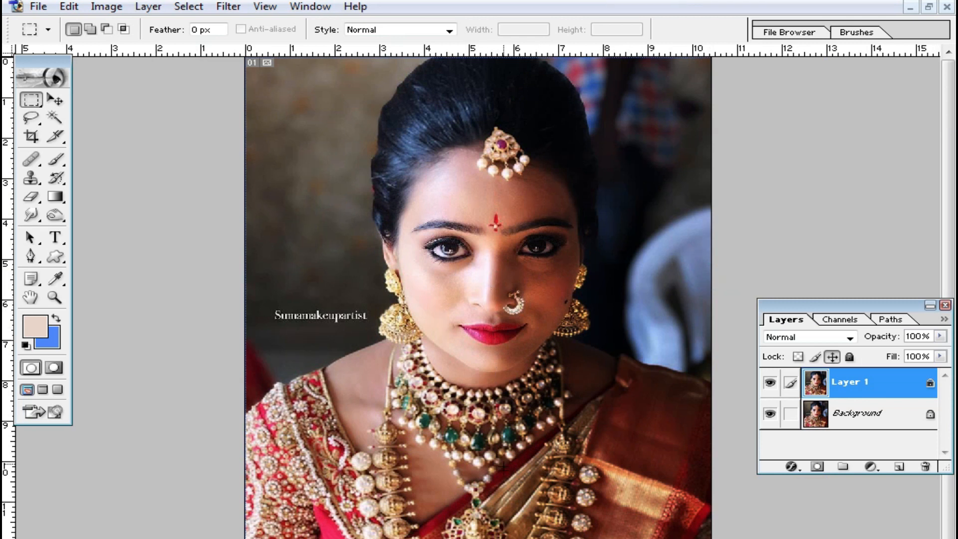
alt+click(564, 356)
drag(729, 99, 493, 523)
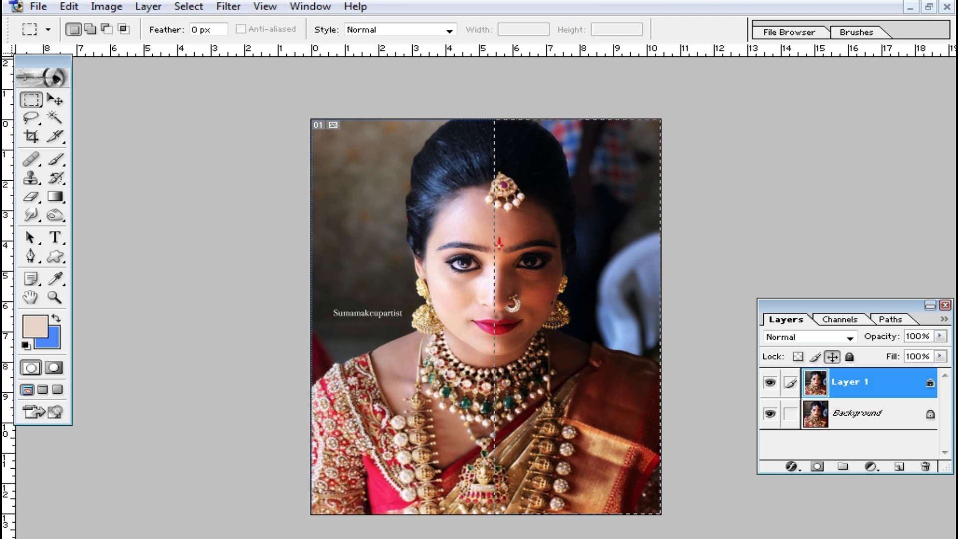
key(ctrl+plus)
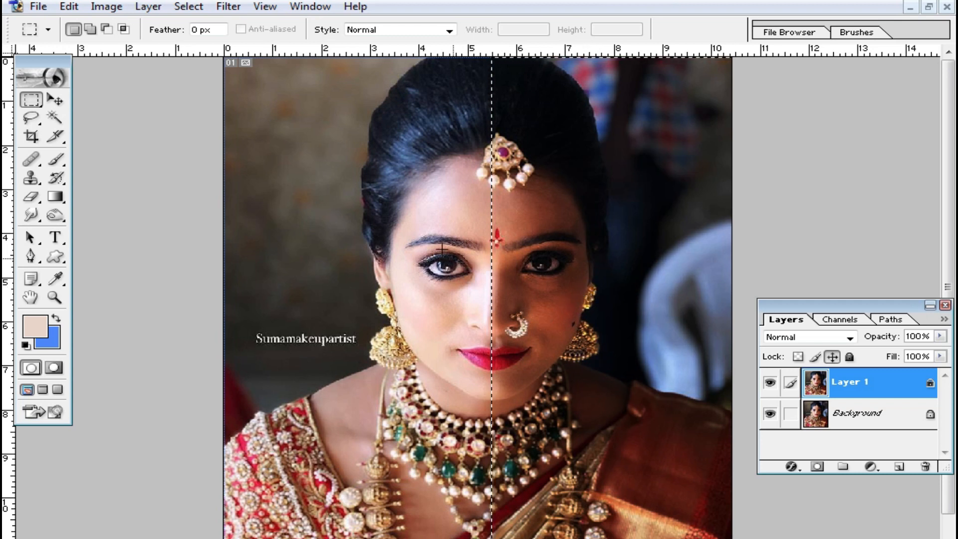
- Select the shadowed right half of the portrait freehand with the Lasso and feather the selection by 50 pixels
drag(31, 118, 95, 102)
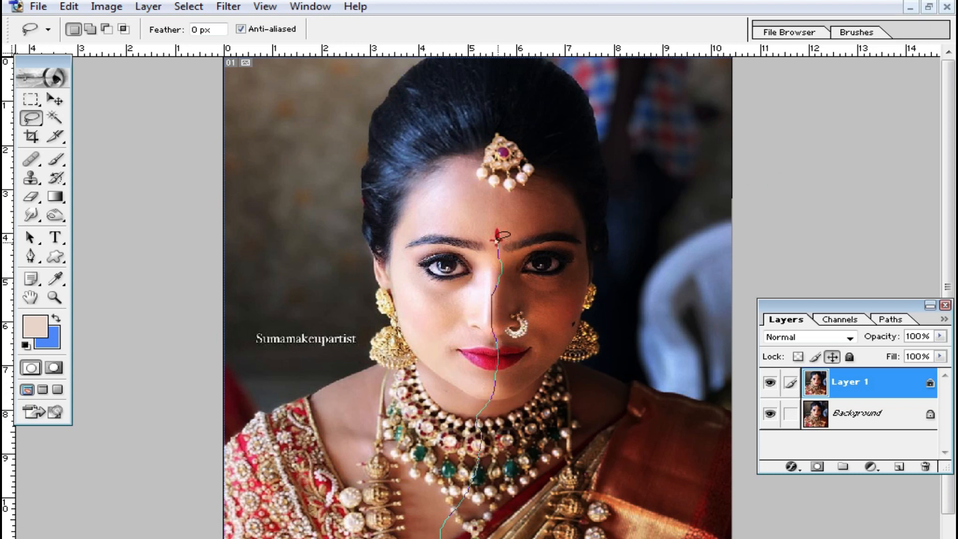
mouse_move(817, 114)
mouse_down()
mouse_move(814, 451)
mouse_move(798, 534)
mouse_up()
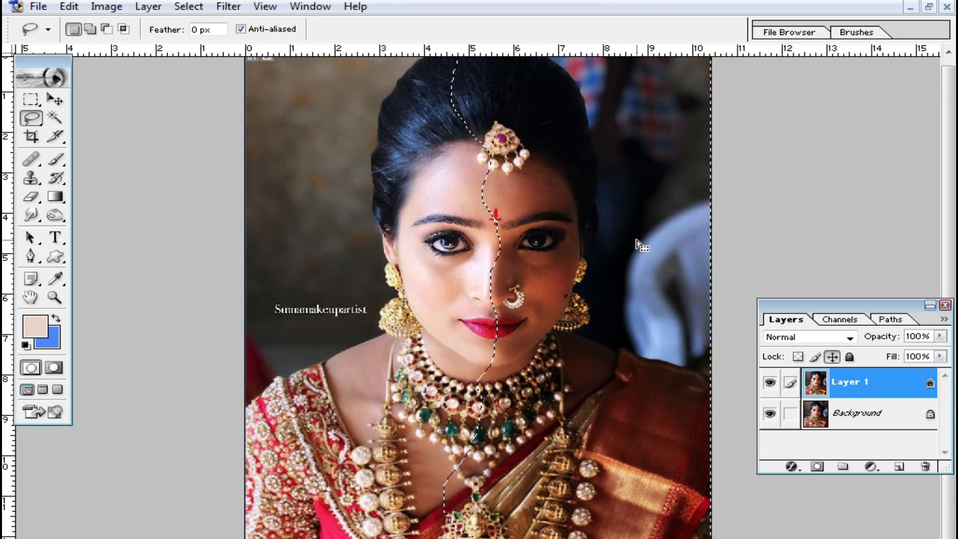
right_click(580, 194)
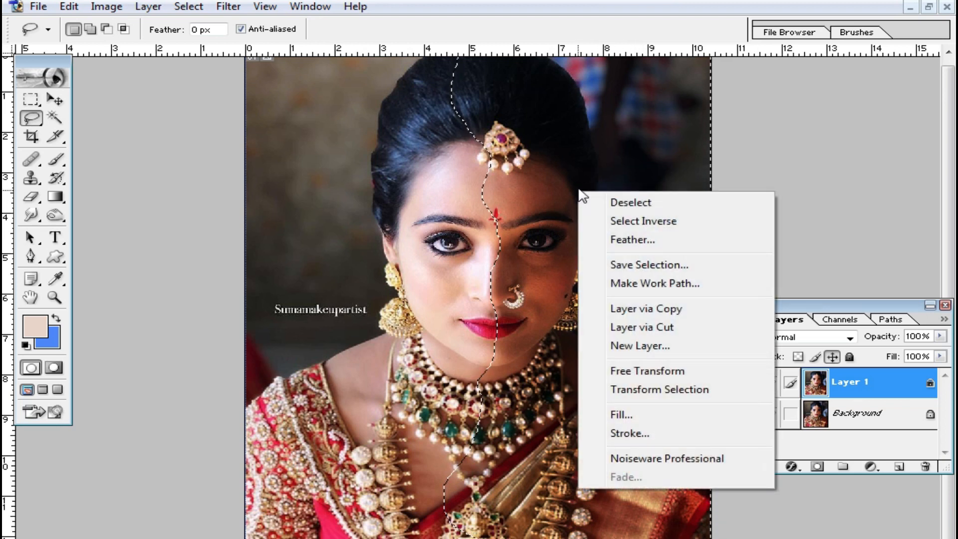
click(641, 239)
drag(493, 268, 631, 377)
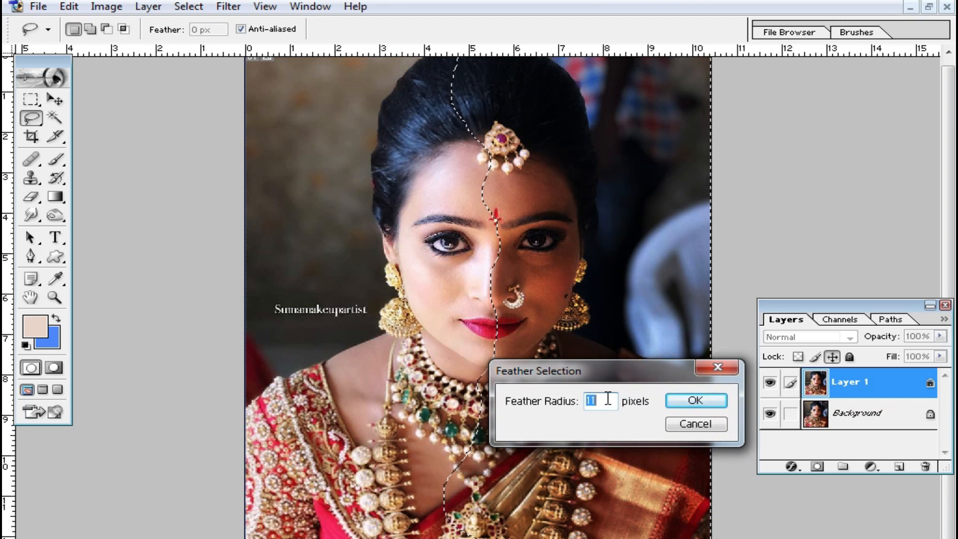
text(50)
key(Return)
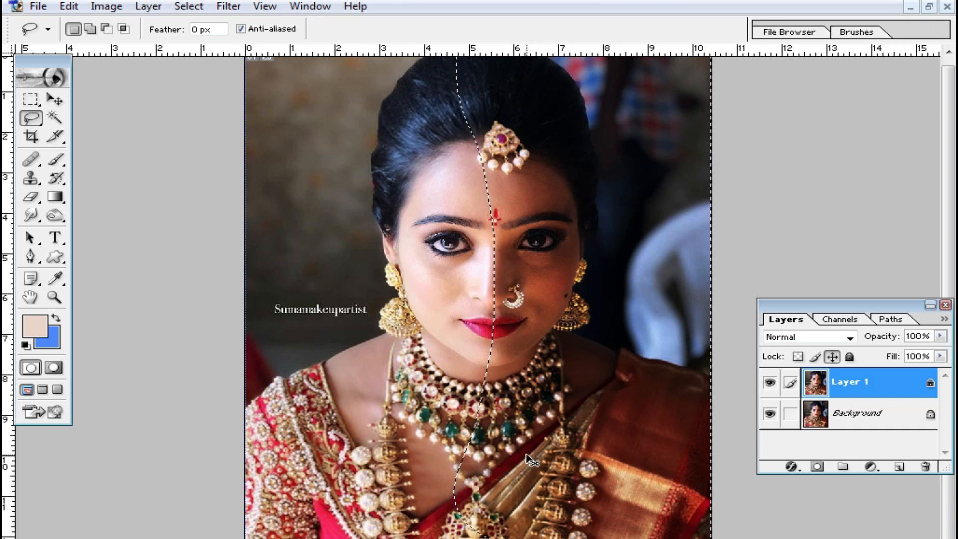
key(ctrl+m)
drag(715, 277, 681, 234)
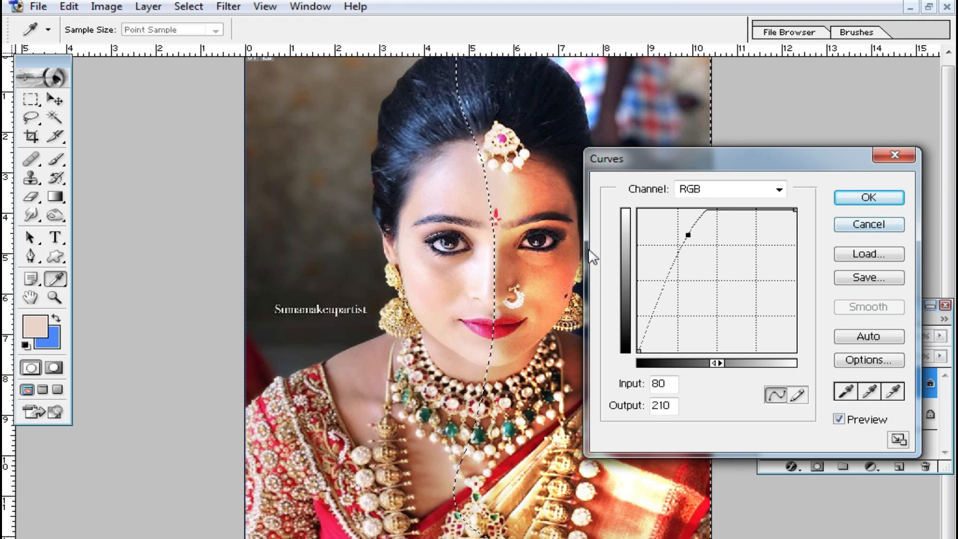
click(868, 225)
- Brighten the selected half of the face with Levels, setting the midtone input to 2.80 and the white input to 183
key(l)
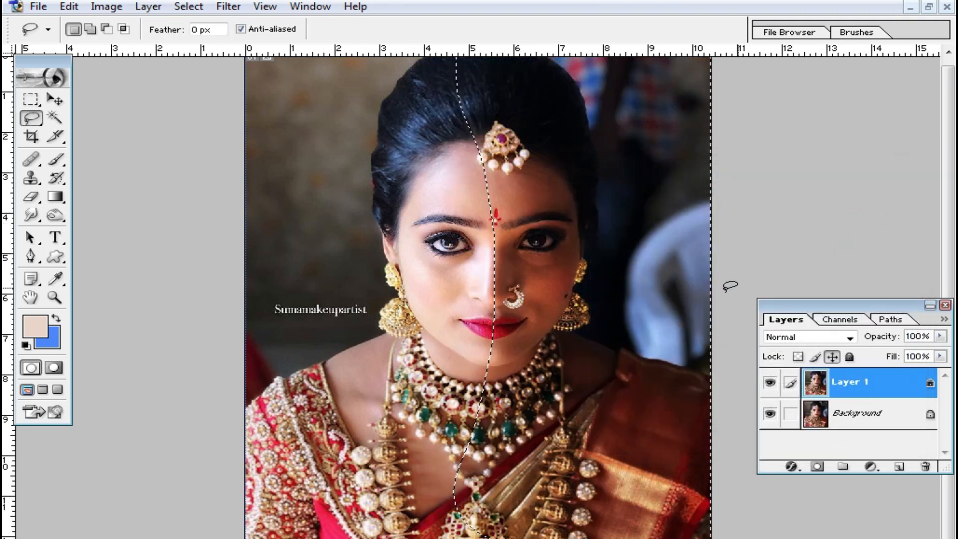
key(ctrl+l)
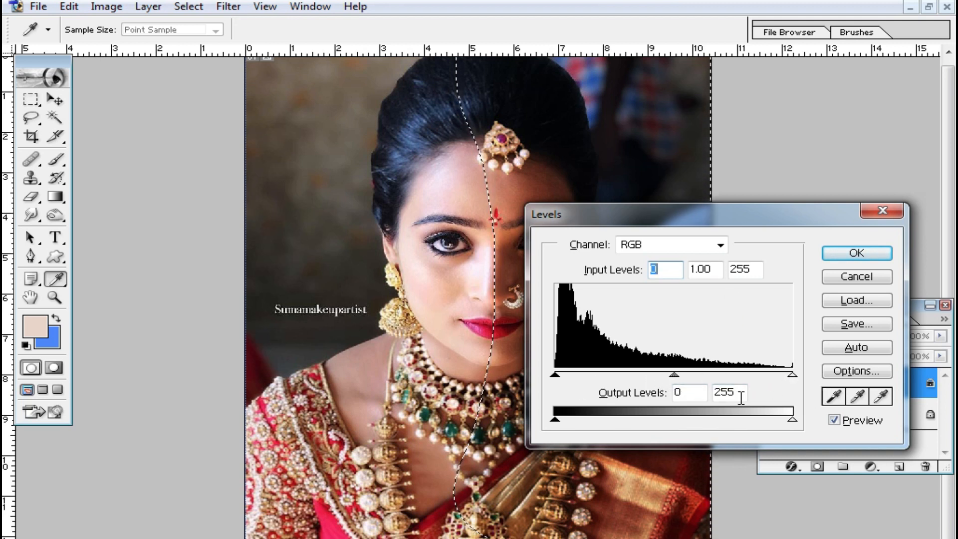
drag(748, 220, 892, 175)
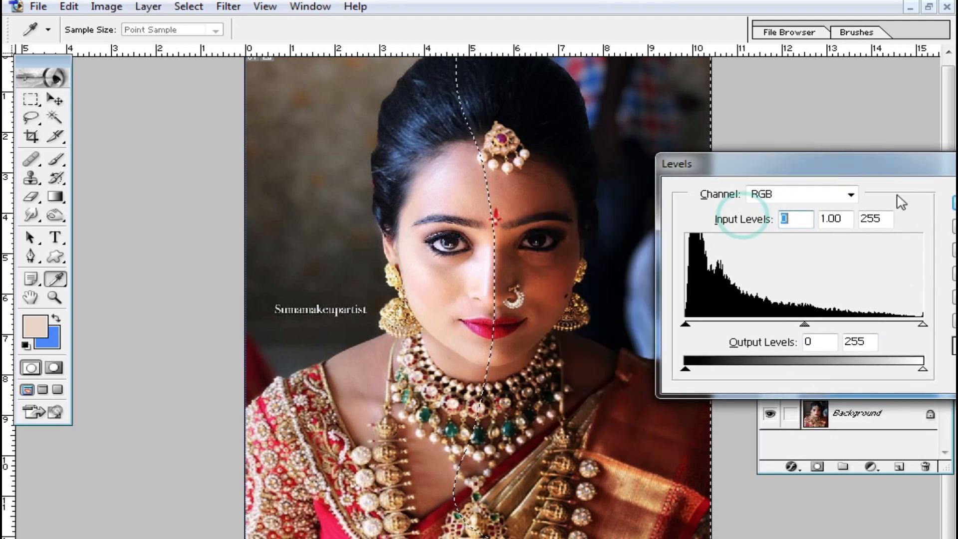
drag(804, 324, 705, 330)
drag(834, 165, 798, 101)
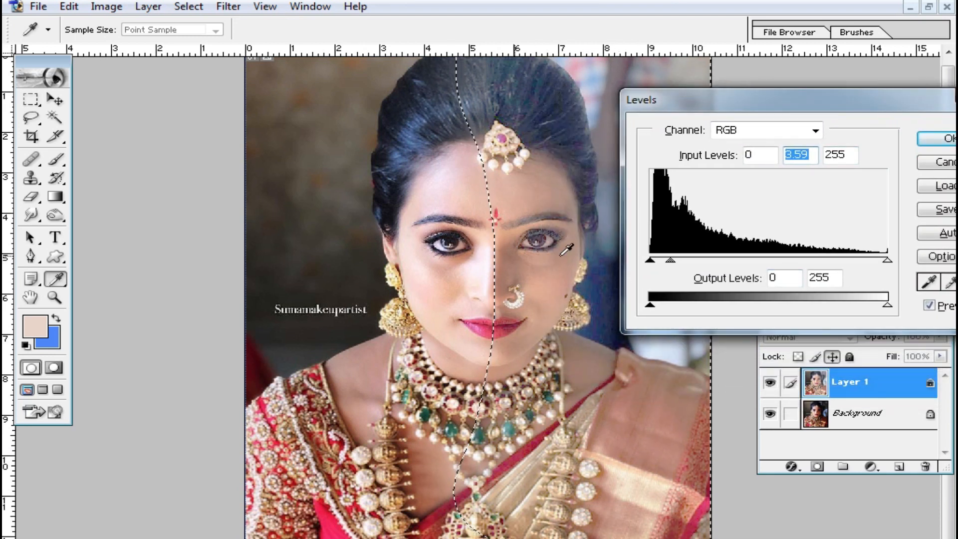
drag(670, 260, 699, 261)
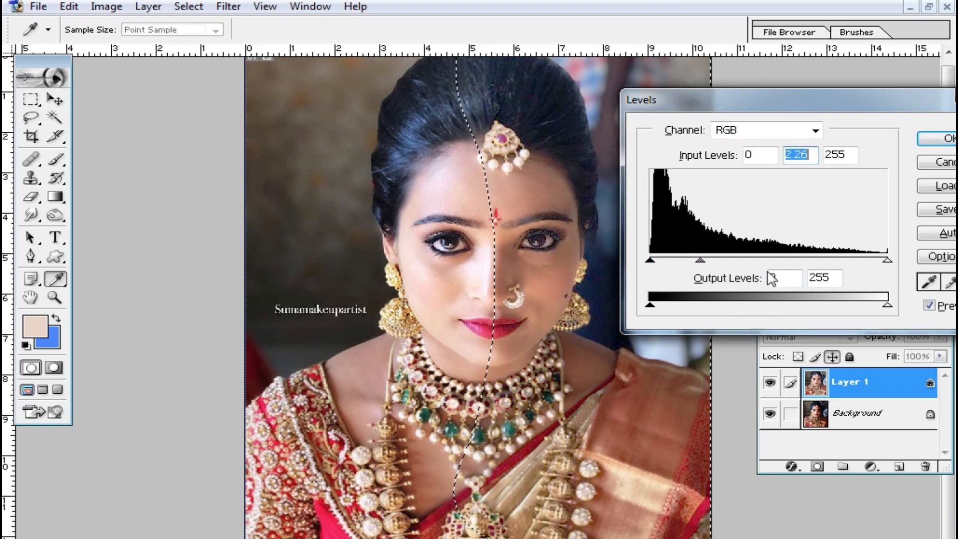
drag(886, 260, 820, 272)
drag(685, 261, 676, 268)
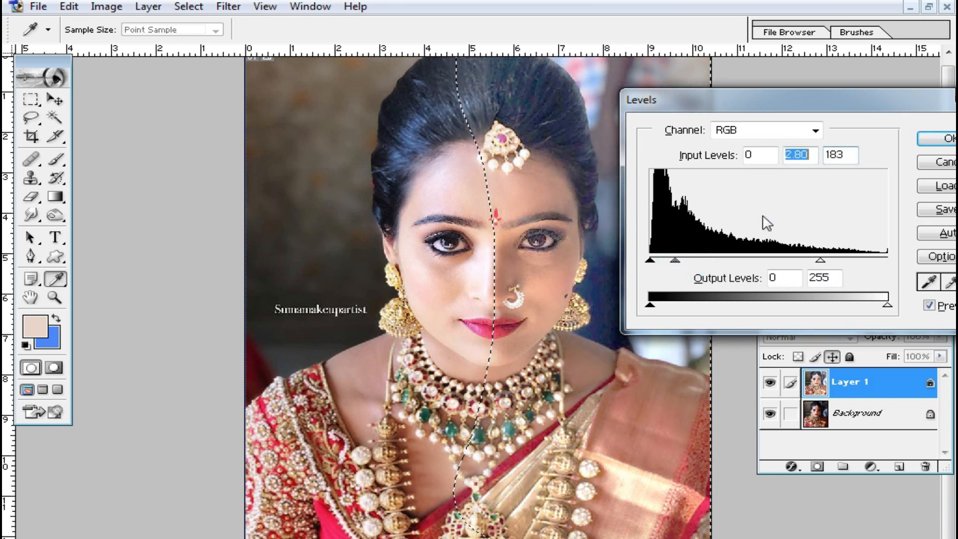
click(942, 144)
- Apply Brightness/Contrast to the selected half of the face with brightness +29 and contrast +12
click(634, 280)
ctrl+click(651, 300)
ctrl+click(632, 297)
alt+click(478, 292)
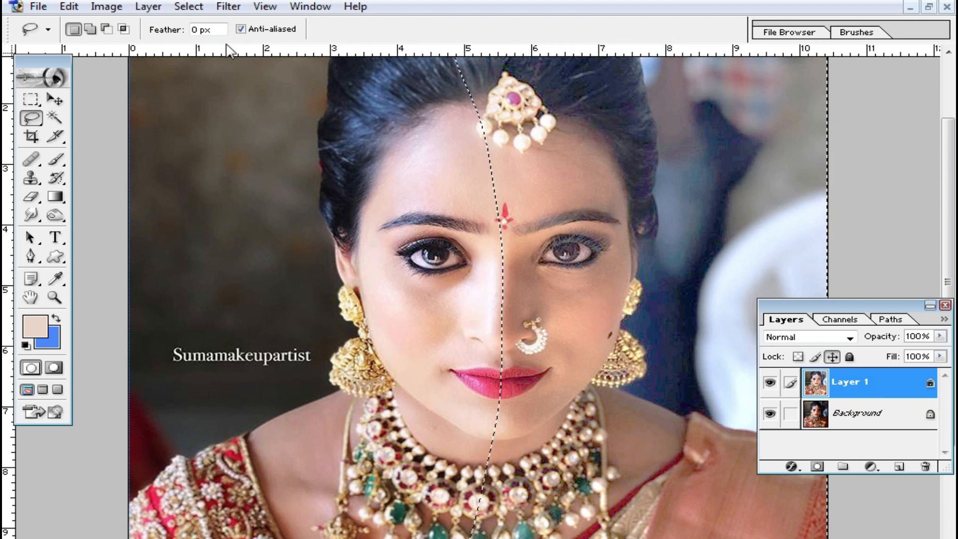
click(106, 6)
click(158, 50)
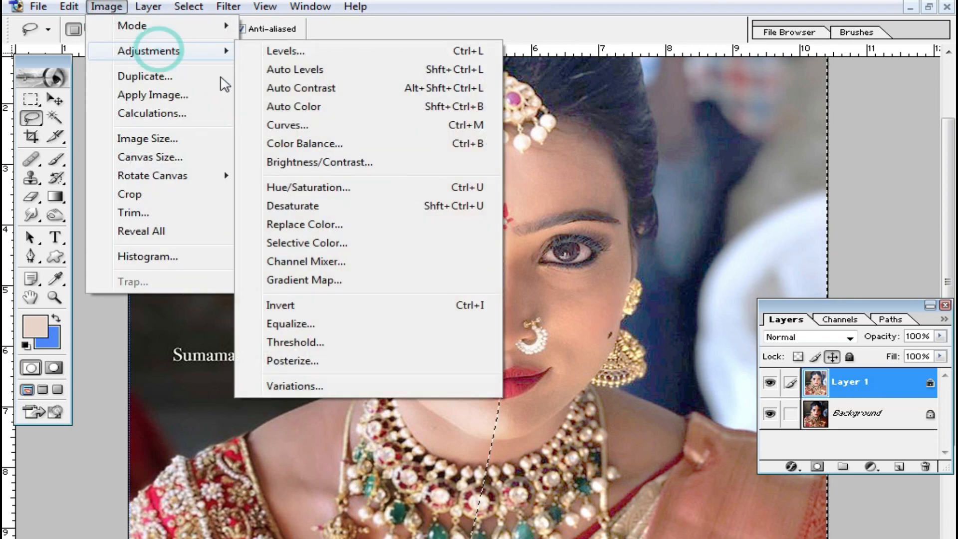
click(322, 162)
drag(761, 334, 763, 335)
drag(770, 293, 789, 292)
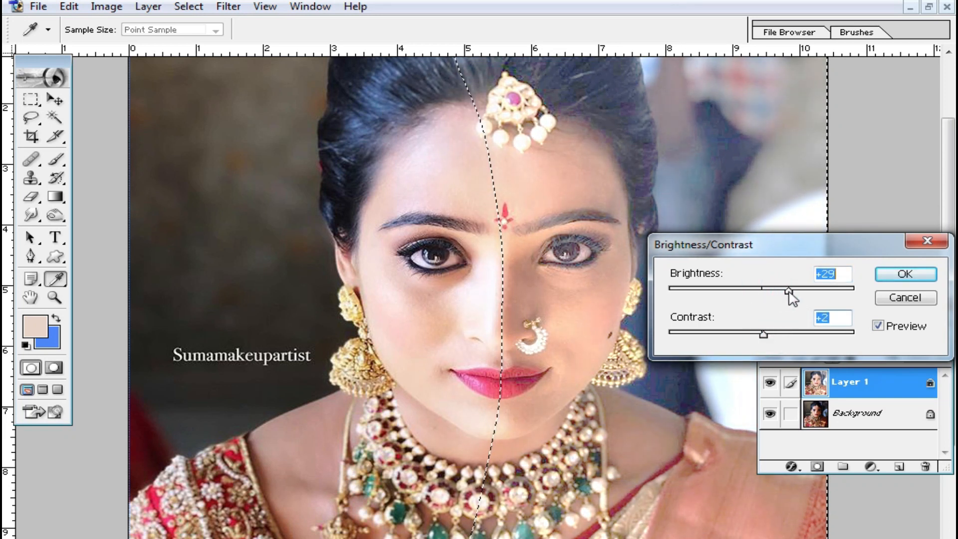
mouse_move(780, 338)
mouse_down()
mouse_move(769, 331)
mouse_move(778, 336)
mouse_up()
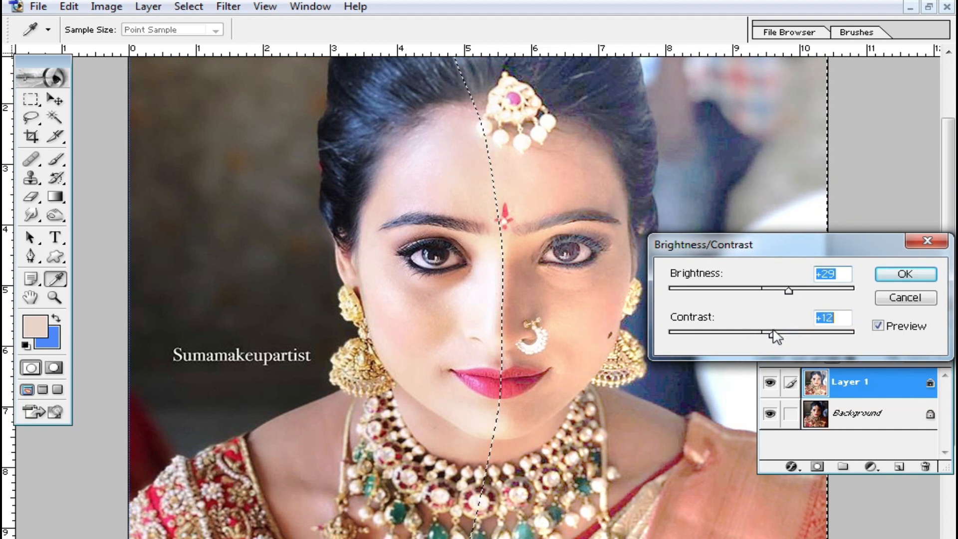
click(905, 274)
- Inspect the brightened side of the face up close without the selection, and restore the selection
key(ctrl+d)
ctrl+click(536, 293)
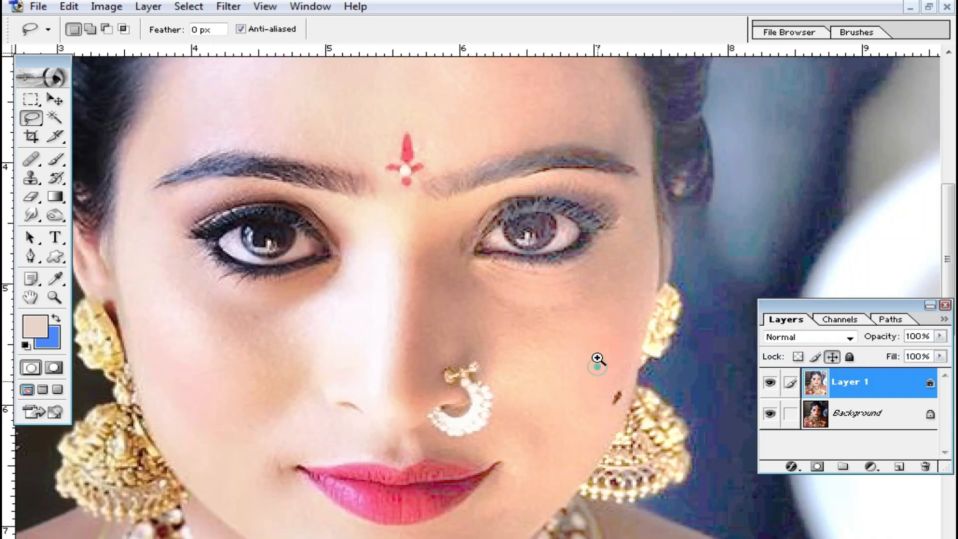
ctrl+click(598, 367)
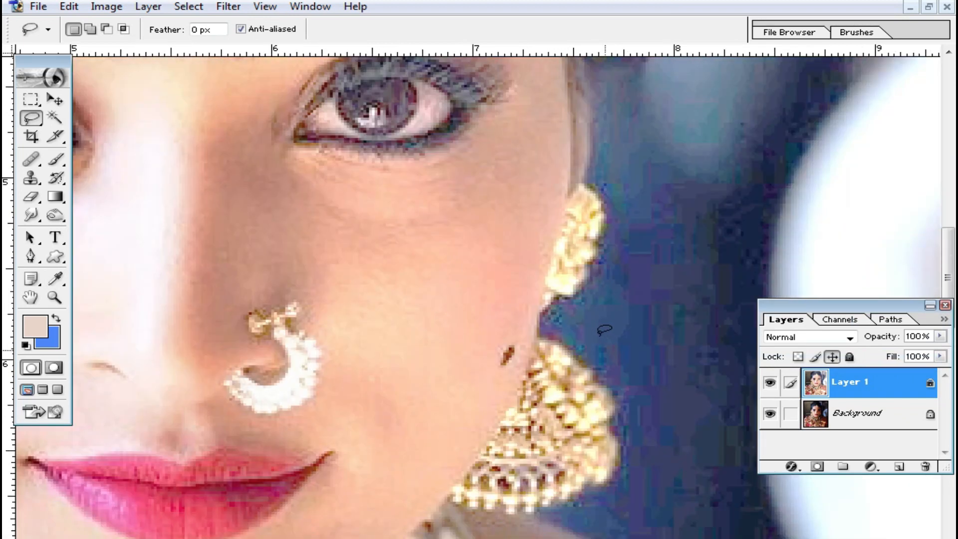
ctrl+alt+click(419, 274)
ctrl+alt+click(419, 274)
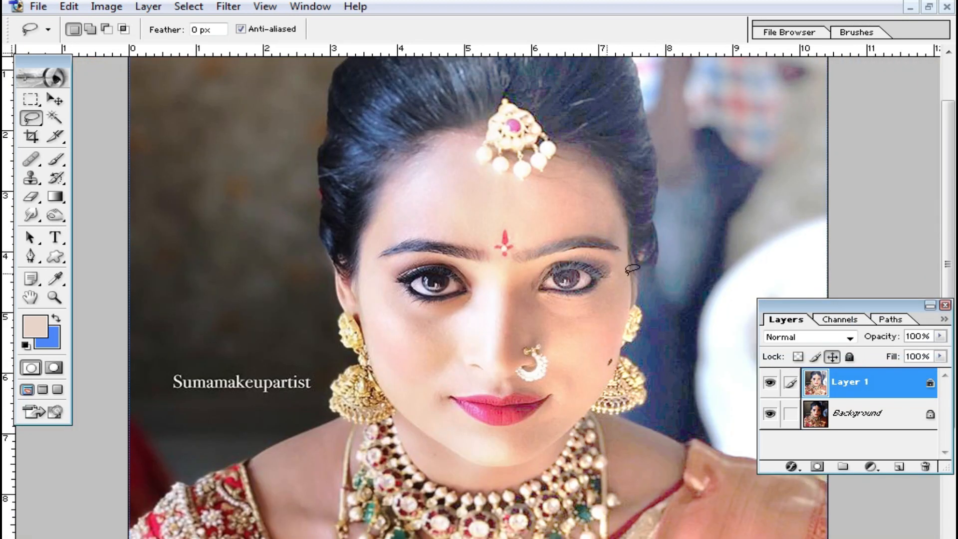
key(ctrl+shift+d)
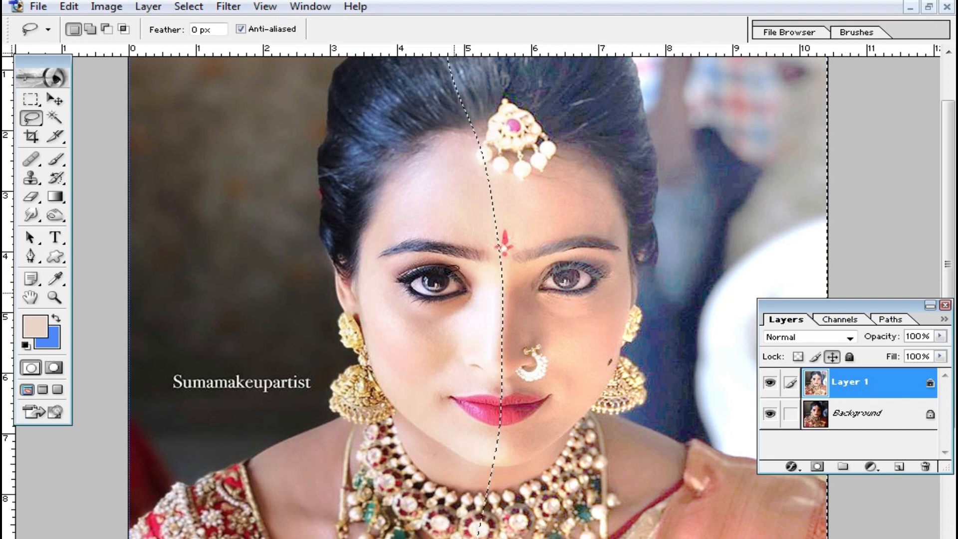
- Deepen the dark tones of the selected half with Selective Color, setting Black to +100% for the Blacks
click(105, 7)
mouse_move(200, 50)
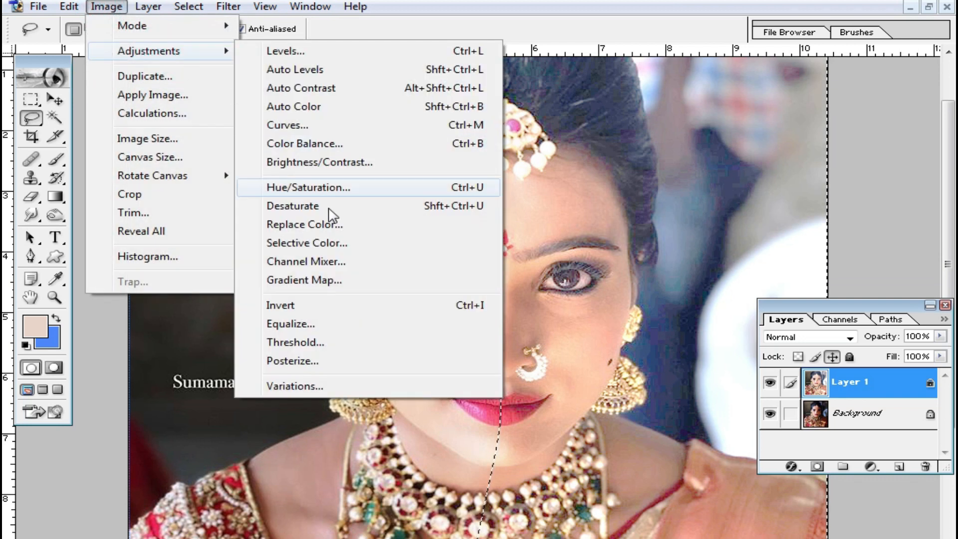
click(359, 243)
click(702, 185)
click(689, 301)
drag(687, 150, 795, 145)
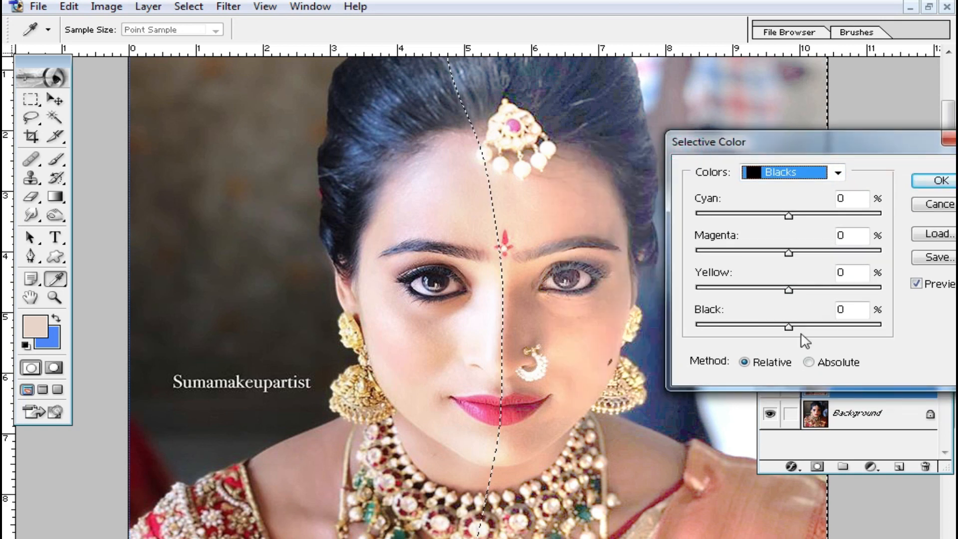
drag(790, 328, 882, 327)
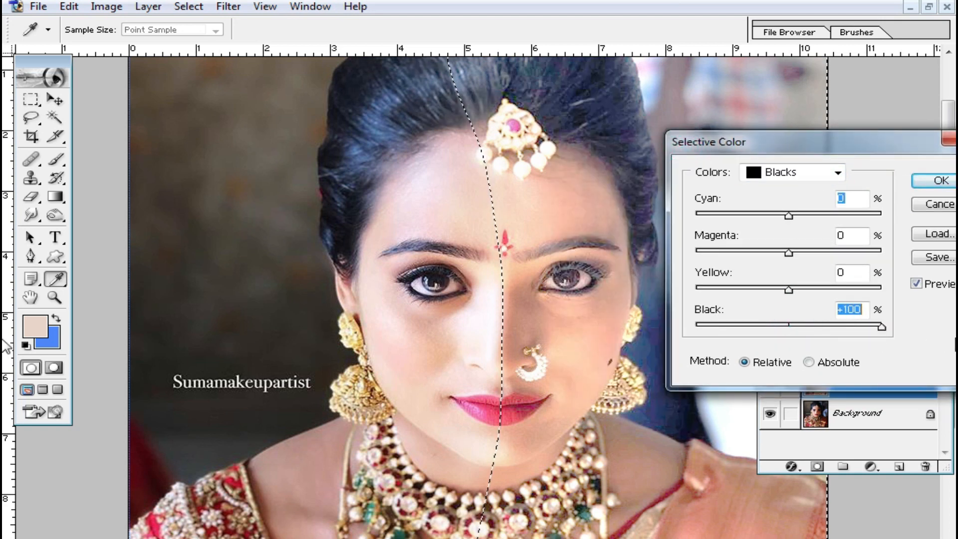
click(931, 180)
click(31, 117)
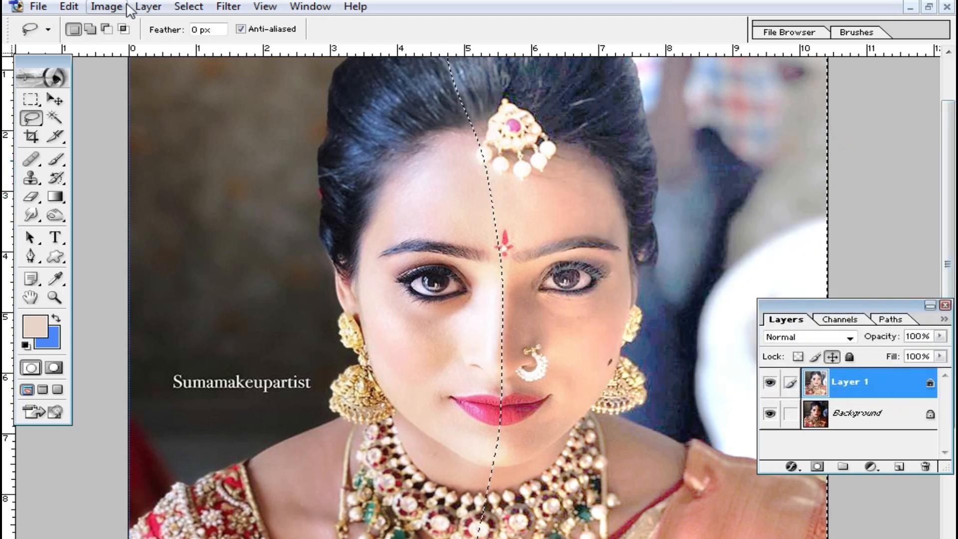
- Apply Selective Color to the Blacks of the selected half a second time, raising Black to the maximum
click(105, 6)
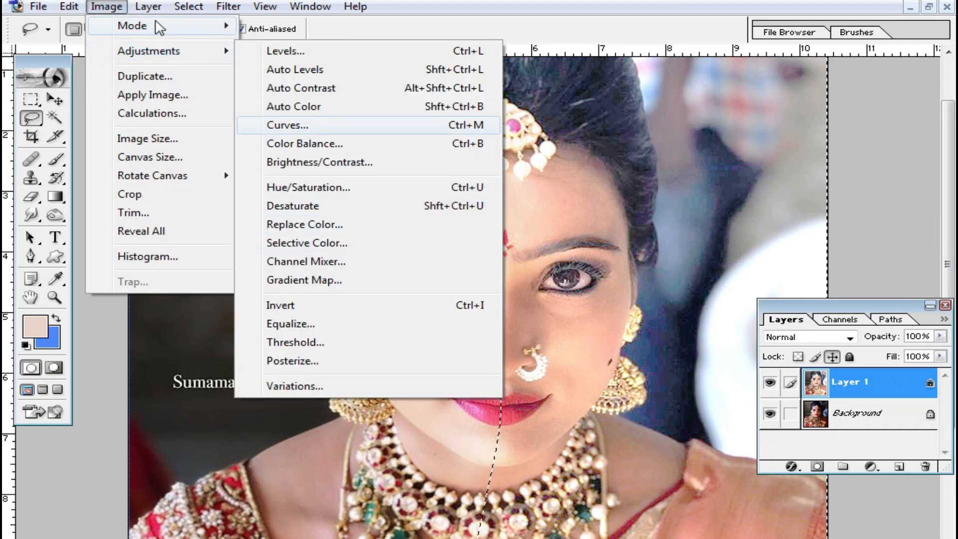
click(149, 51)
click(299, 241)
click(811, 170)
click(822, 297)
drag(788, 327, 880, 327)
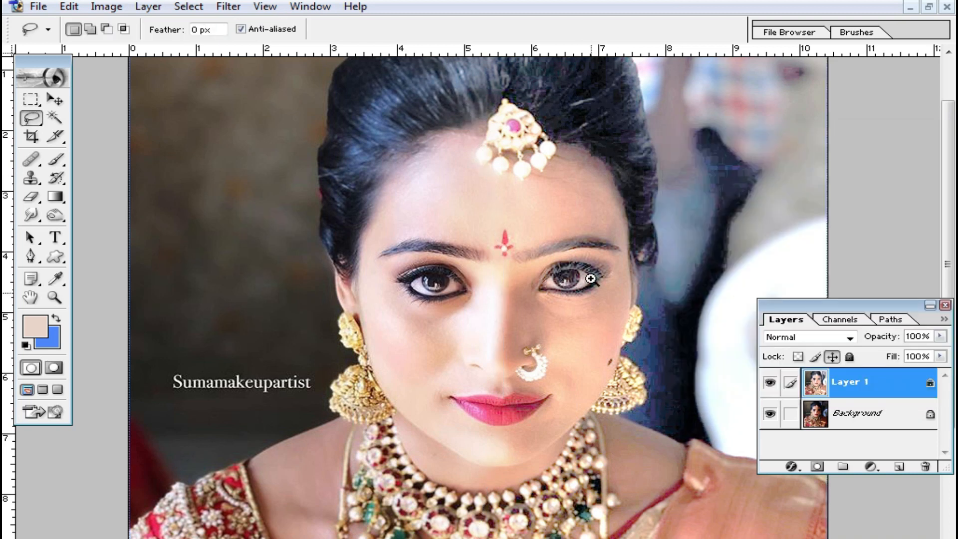
- Duplicate Layer 1 to hold the retouching of the eye and eyebrow on the brightened side
click(593, 278)
ctrl+click(594, 277)
drag(237, 396, 624, 293)
drag(610, 177, 535, 253)
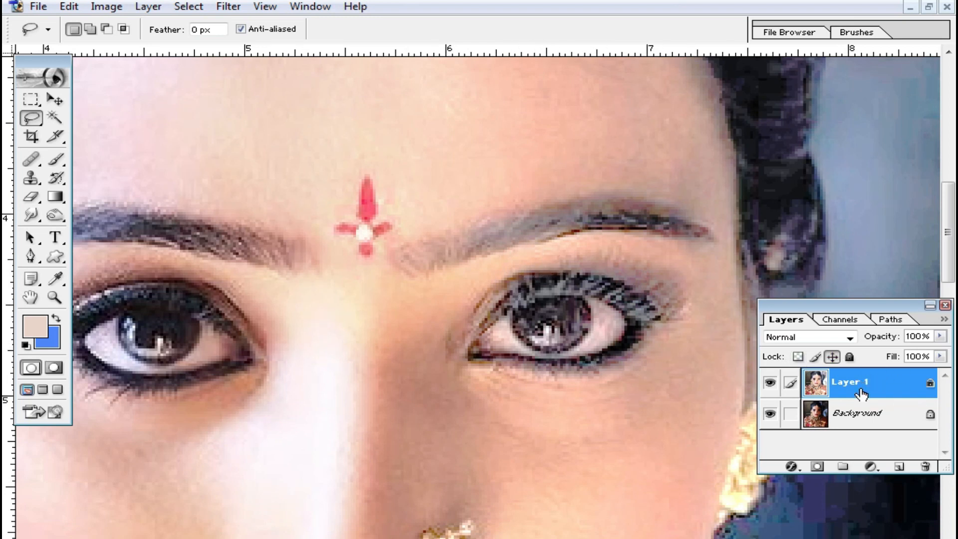
key(ctrl+j)
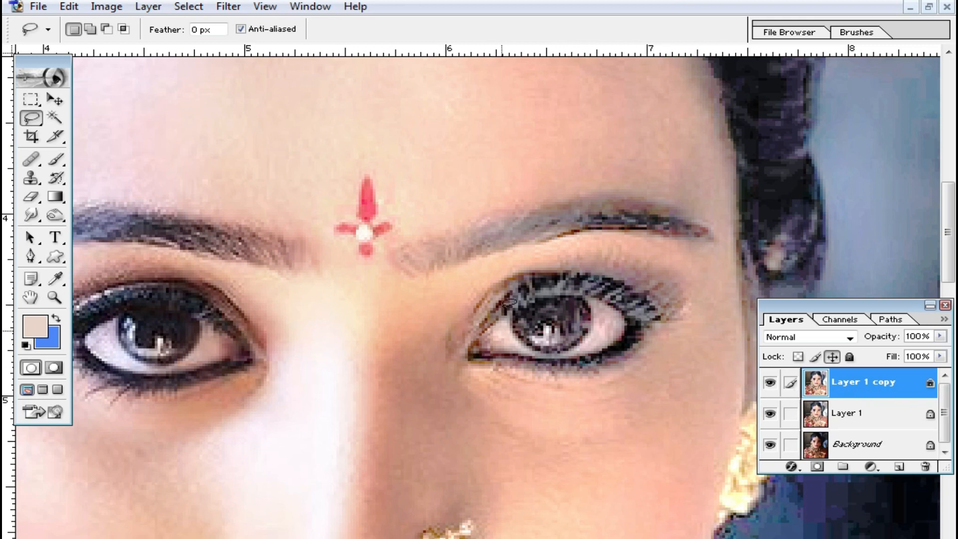
- Darken the iris on the brightened side of the face with a 14 px History Brush in Overlay mode at 100% opacity
click(55, 179)
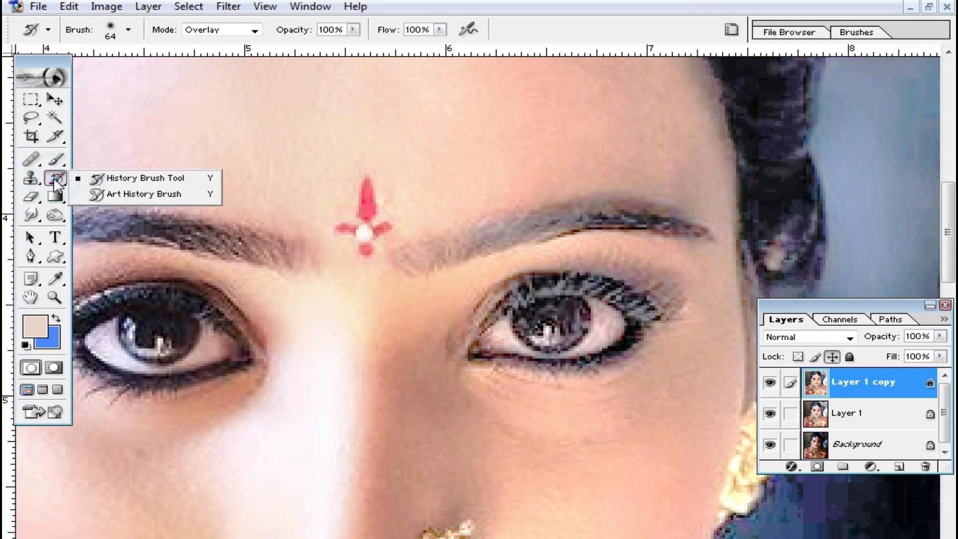
right_click(637, 282)
click(664, 315)
mouse_move(555, 312)
mouse_down()
mouse_move(539, 311)
mouse_move(553, 329)
mouse_move(574, 309)
mouse_move(538, 291)
mouse_move(637, 312)
mouse_move(476, 309)
mouse_move(531, 371)
mouse_move(637, 316)
mouse_up()
key(ctrl+z)
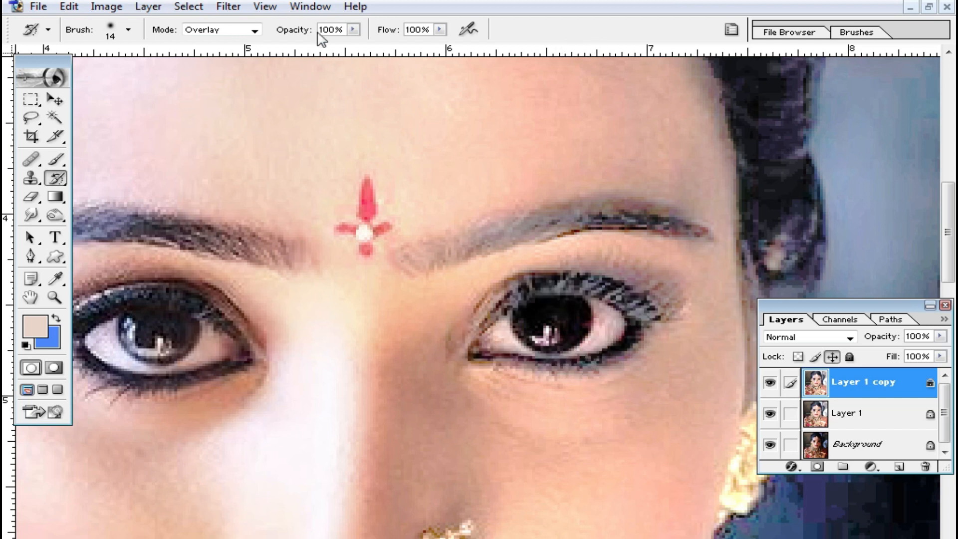
- Lower the History Brush opacity to 34% and darken the eyelashes and eyeliner around the same eye
click(353, 30)
click(277, 44)
mouse_move(515, 306)
mouse_down()
mouse_move(478, 340)
mouse_move(644, 314)
mouse_move(605, 290)
mouse_move(530, 294)
mouse_move(632, 337)
mouse_move(506, 321)
mouse_up()
click(353, 29)
click(368, 44)
mouse_move(524, 288)
mouse_down()
mouse_move(605, 302)
mouse_move(502, 315)
mouse_move(534, 358)
mouse_move(635, 335)
mouse_up()
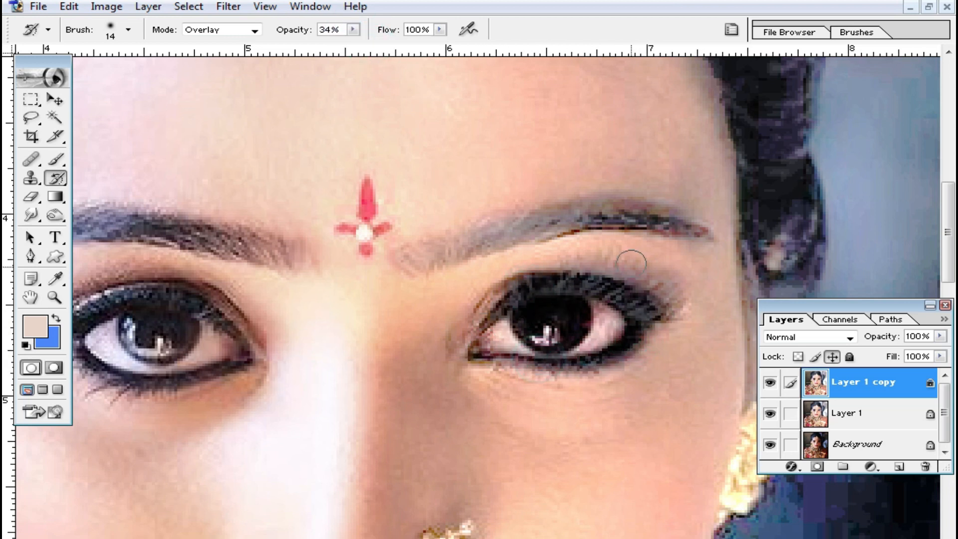
- Darken the eyebrow above that eye with the Overlay History Brush, and change the brush mode to Multiply
mouse_move(540, 229)
mouse_down()
mouse_move(410, 260)
mouse_move(493, 239)
mouse_move(643, 228)
mouse_move(546, 223)
mouse_up()
key(ctrl+z)
mouse_move(631, 215)
mouse_down()
mouse_move(419, 254)
mouse_move(591, 231)
mouse_up()
click(254, 30)
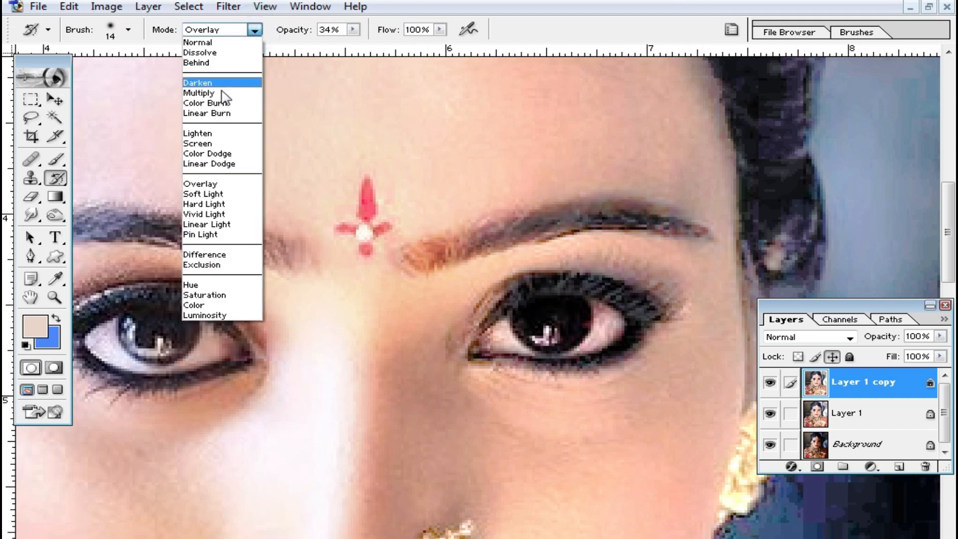
click(257, 93)
right_click(623, 220)
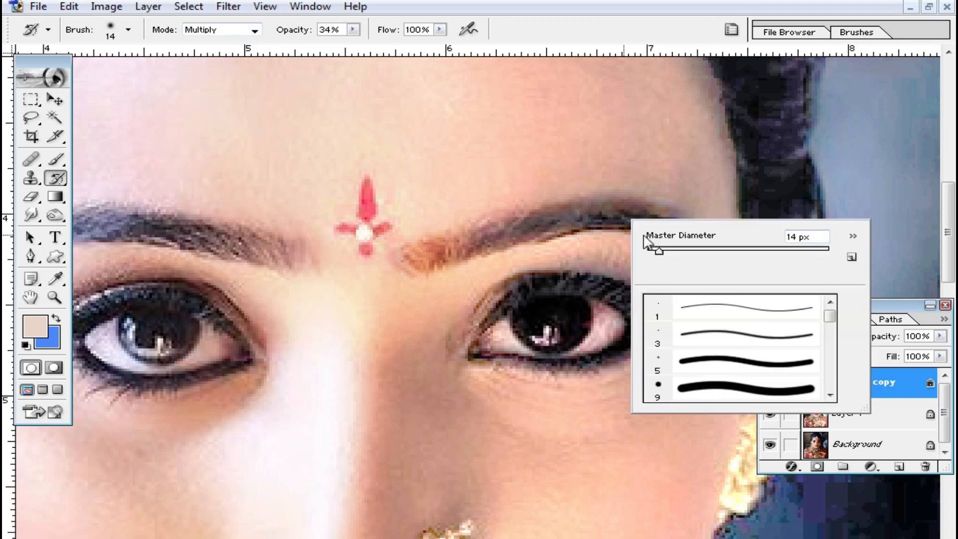
- Try deepening the same eyebrow with Multiply History Brush strokes and check it against the whole face
mouse_move(571, 217)
mouse_down()
mouse_move(417, 253)
mouse_move(649, 221)
mouse_move(709, 234)
mouse_move(460, 230)
mouse_move(436, 245)
mouse_up()
key(ctrl+z)
alt+click(545, 283)
alt+click(520, 302)
drag(472, 377, 472, 354)
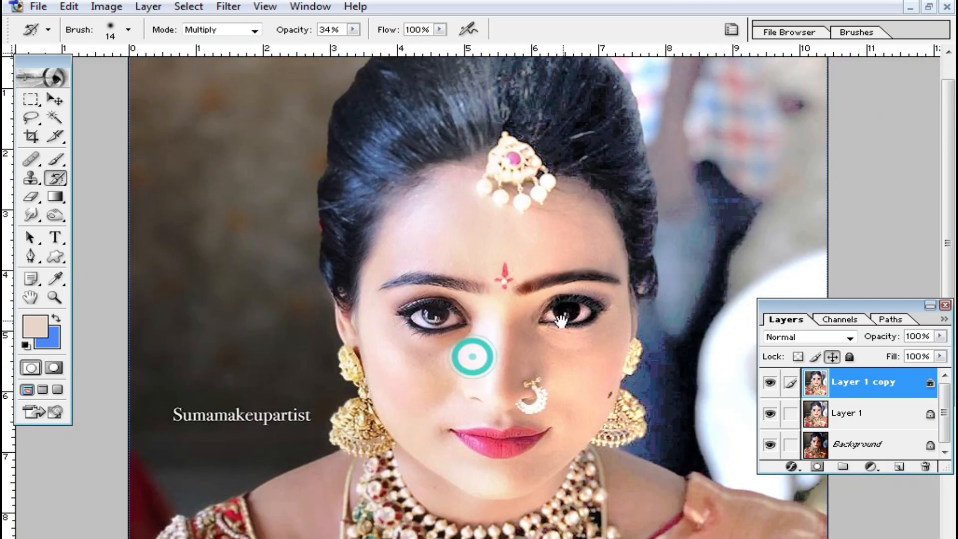
ctrl+click(516, 299)
ctrl+click(513, 299)
drag(499, 306, 550, 265)
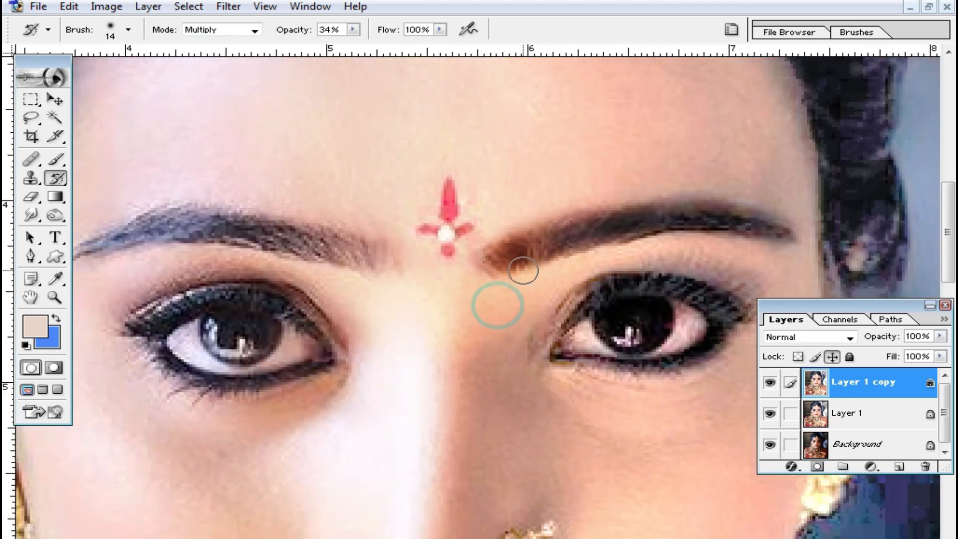
- Undo the Multiply brush strokes on the eyebrow step by step
key(ctrl+alt+z)
key(ctrl+alt+z)
key(ctrl+alt+z)
key(ctrl+alt+z)
key(ctrl+alt+z)
key(ctrl+alt+z)
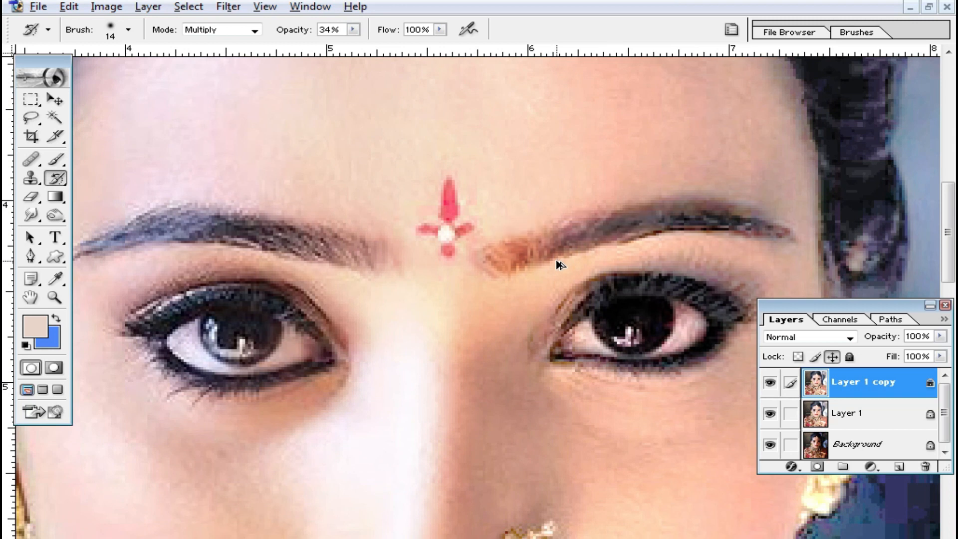
key(ctrl+alt+z)
- Repaint the whole eyebrow on the brightened side with the 14 px Multiply History Brush at 34% opacity
mouse_move(552, 233)
mouse_down()
mouse_move(496, 249)
mouse_move(577, 222)
mouse_move(707, 212)
mouse_move(555, 234)
mouse_move(582, 227)
mouse_move(543, 242)
mouse_up()
mouse_move(737, 223)
mouse_down()
mouse_move(664, 214)
mouse_move(560, 235)
mouse_move(738, 219)
mouse_move(657, 246)
mouse_up()
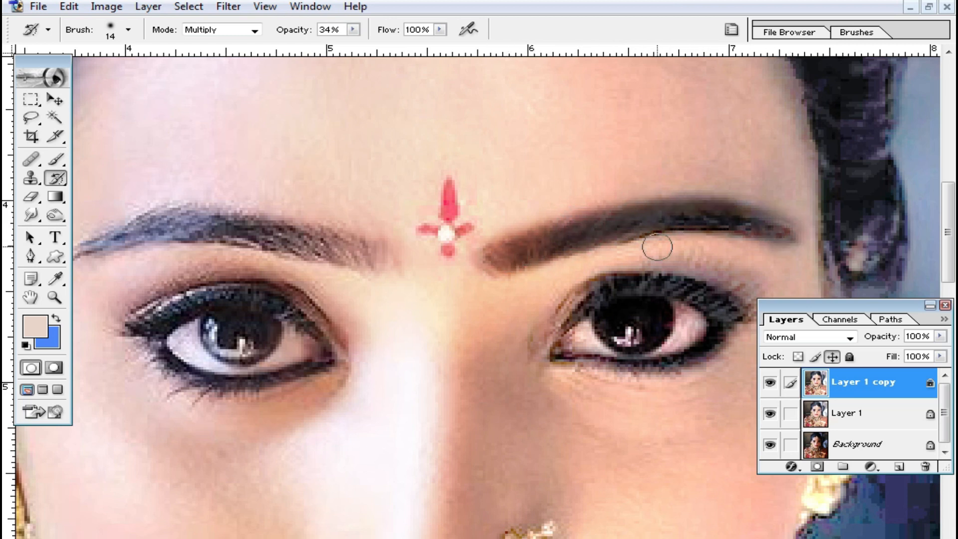
key(ctrl+minus)
mouse_move(589, 246)
mouse_down()
mouse_move(598, 248)
mouse_move(587, 240)
mouse_up()
key(ctrl+minus)
key(ctrl+minus)
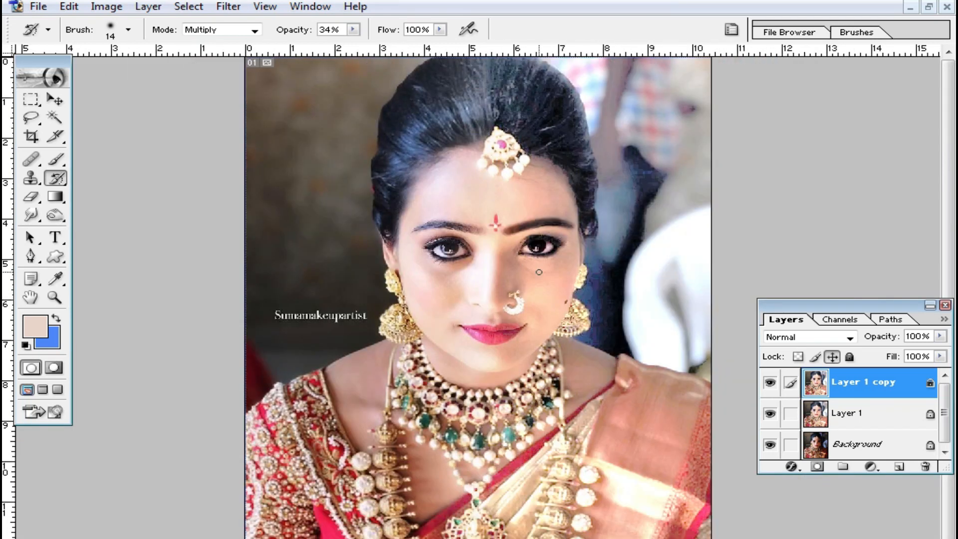
- Darken the woman's hair with the Multiply History Brush at 34% opacity, enlarging the brush to 75 px
ctrl+click(522, 111)
ctrl+click(522, 111)
right_click(586, 169)
drag(648, 198, 709, 198)
mouse_move(439, 112)
mouse_down()
mouse_move(405, 175)
mouse_move(433, 219)
mouse_move(369, 223)
mouse_move(641, 171)
mouse_move(652, 300)
mouse_move(346, 188)
mouse_move(168, 393)
mouse_move(321, 180)
mouse_move(365, 152)
mouse_up()
right_click(565, 191)
click(668, 222)
alt+click(546, 246)
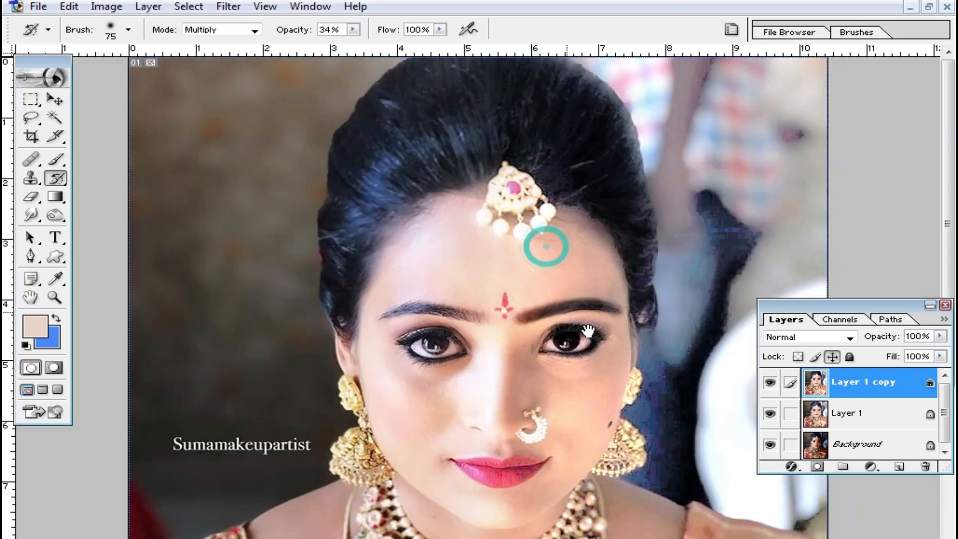
drag(589, 332, 616, 207)
drag(653, 123, 670, 156)
alt+click(639, 492)
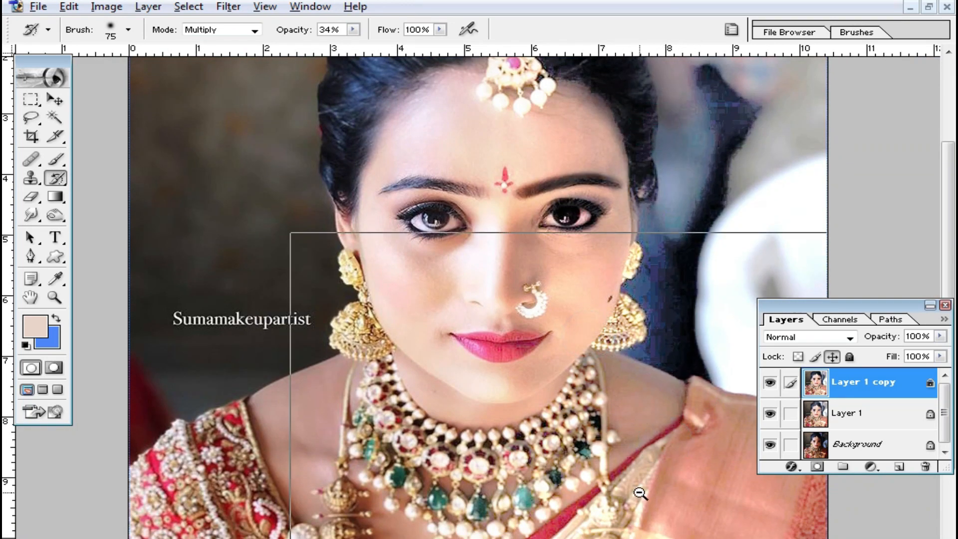
ctrl+click(496, 404)
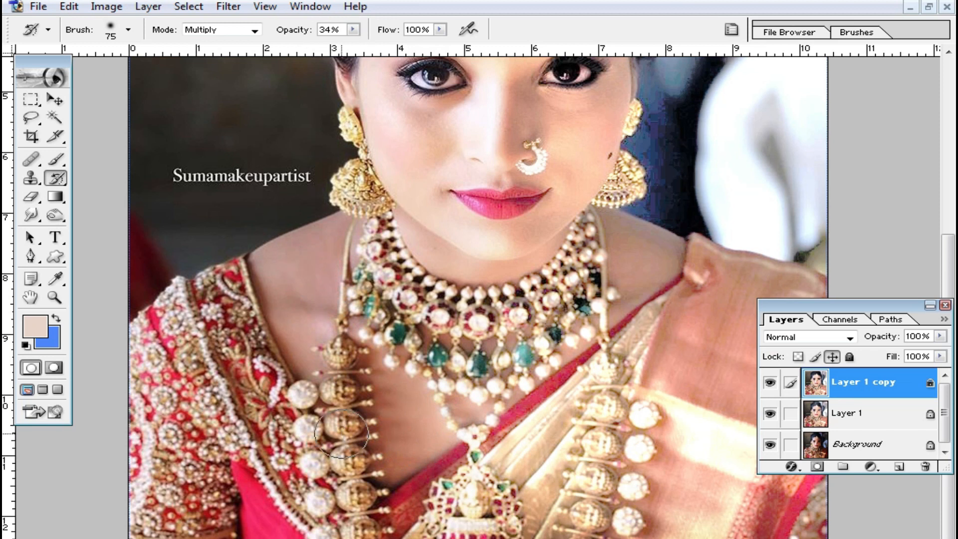
ctrl+alt+click(581, 488)
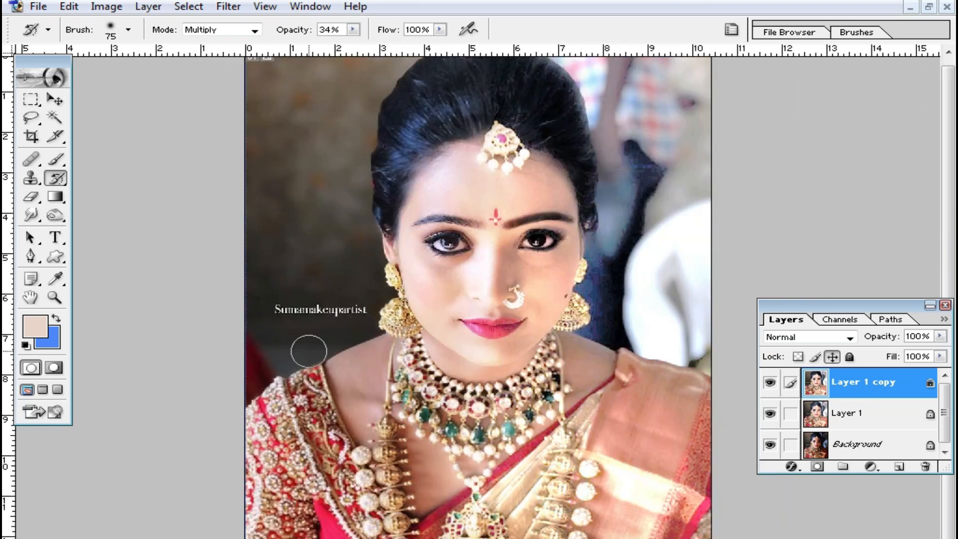
- Lasso the lower-left part of the photo covering the shoulder, embroidered sleeve and necklace, and feather the selection
click(31, 120)
mouse_move(349, 279)
mouse_down()
mouse_move(267, 256)
mouse_move(421, 328)
mouse_up()
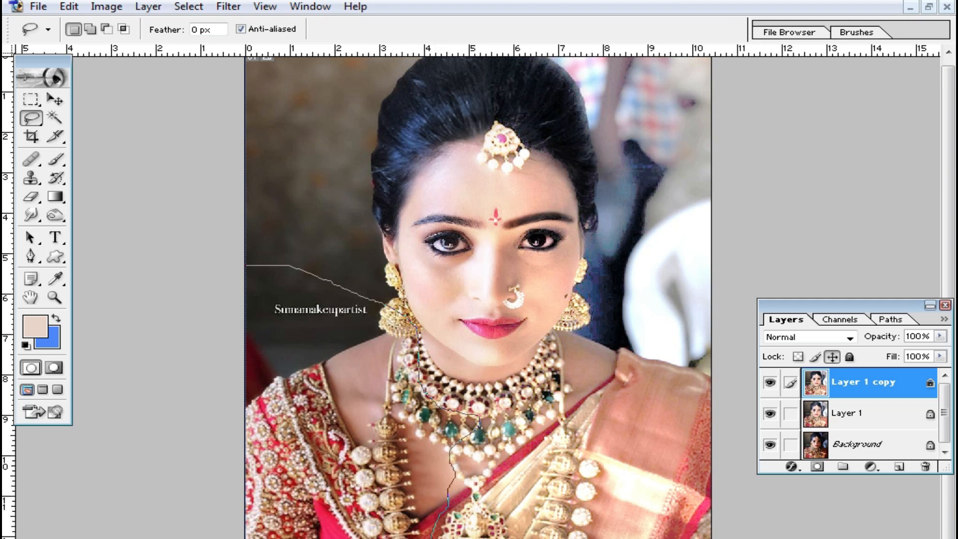
key(ctrl+alt+d)
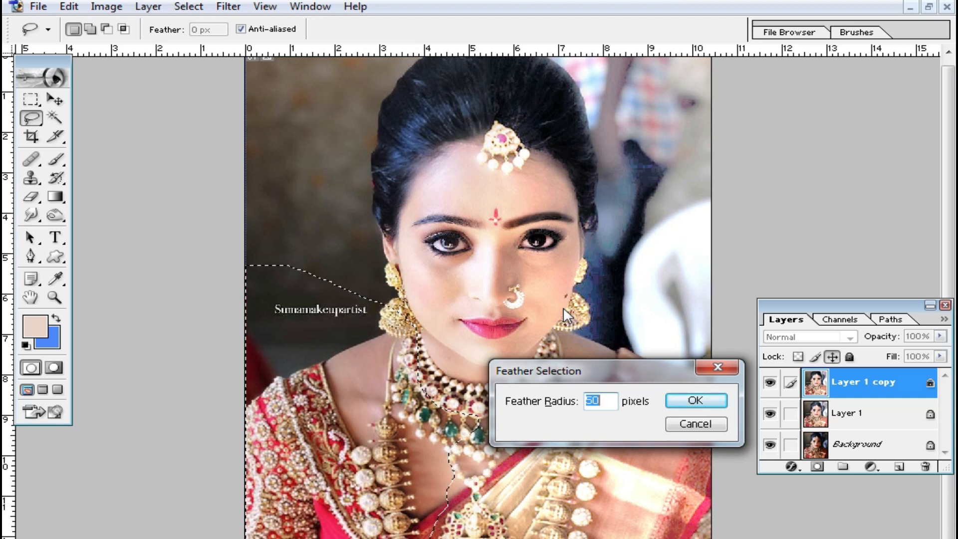
click(688, 422)
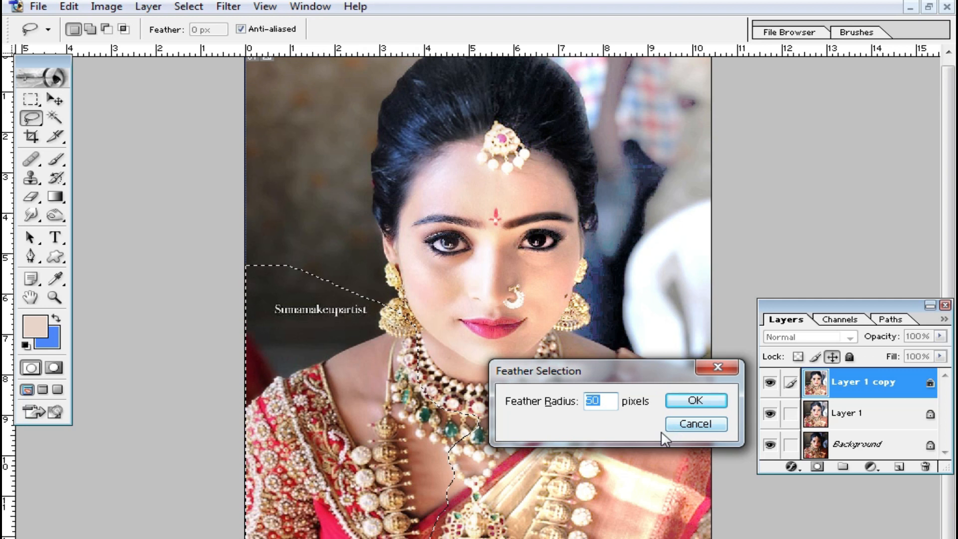
click(708, 401)
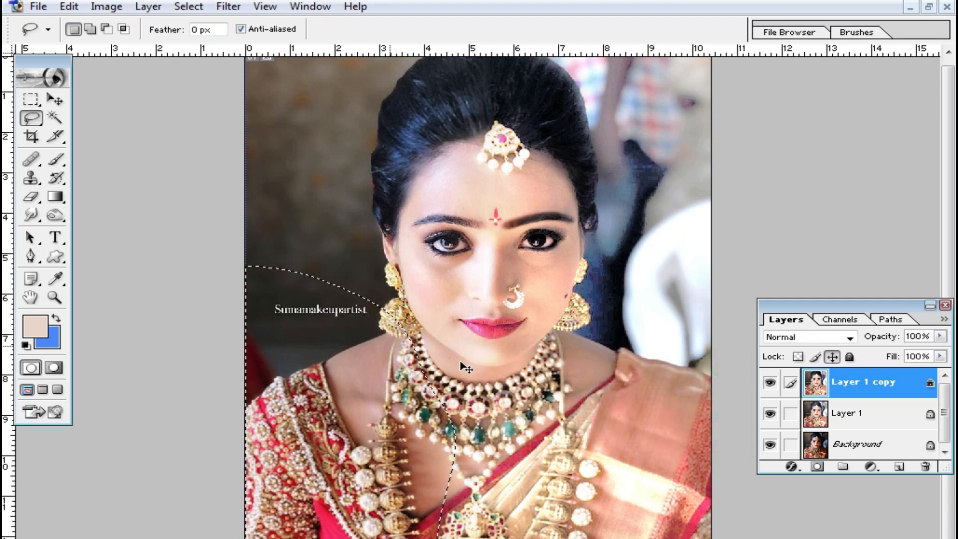
- Brighten the selected shoulder area with Levels, setting the black input to 23 and midtones to 2.10, and deselect it
key(ctrl+l)
drag(766, 260, 728, 264)
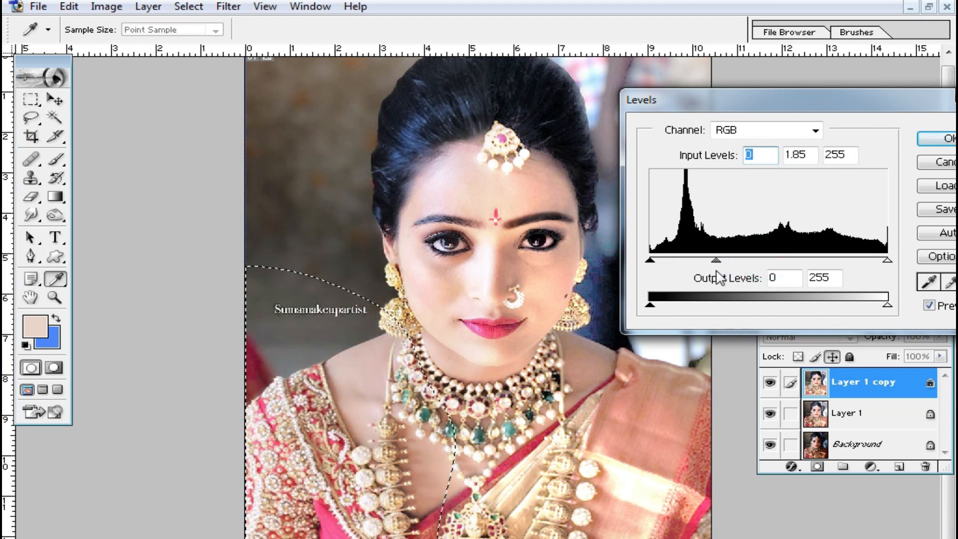
drag(650, 261, 670, 261)
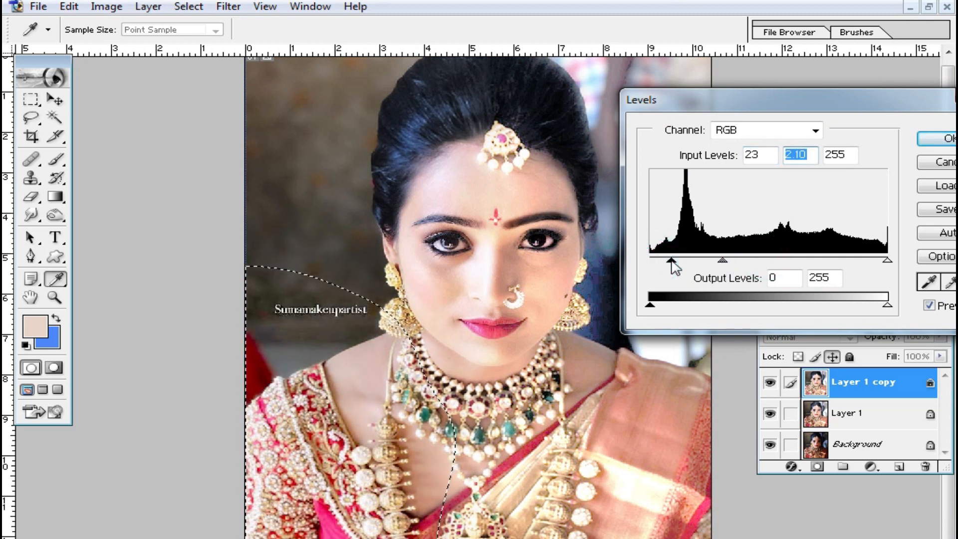
click(937, 138)
- Check the brightened shoulder and necklace area, and merge the Layer 1 copy down into Layer 1
ctrl+click(391, 436)
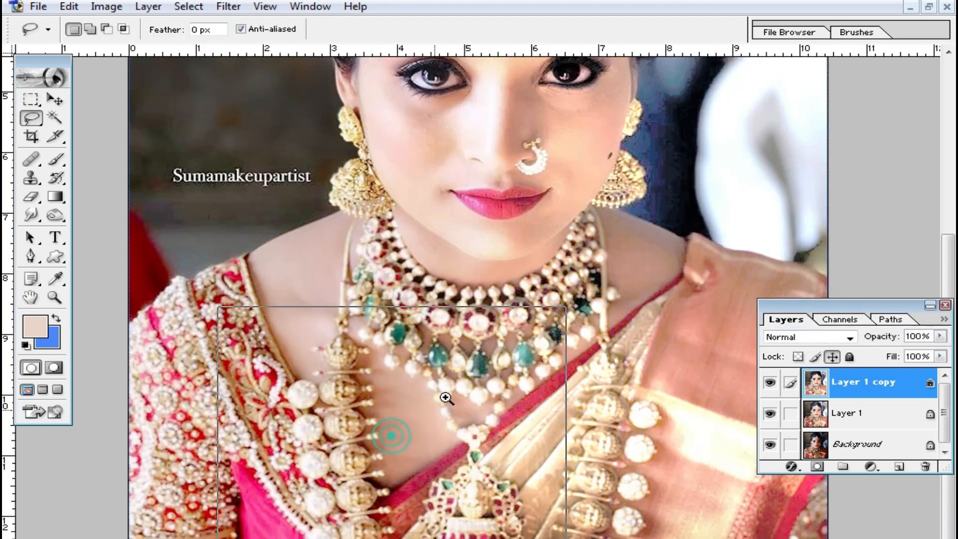
key(ctrl+minus)
drag(578, 313, 615, 403)
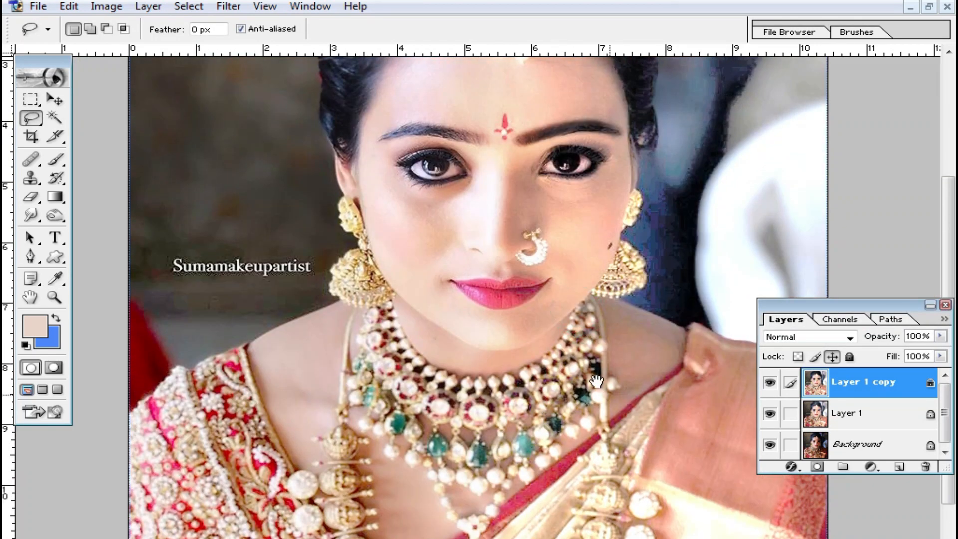
key(ctrl+minus)
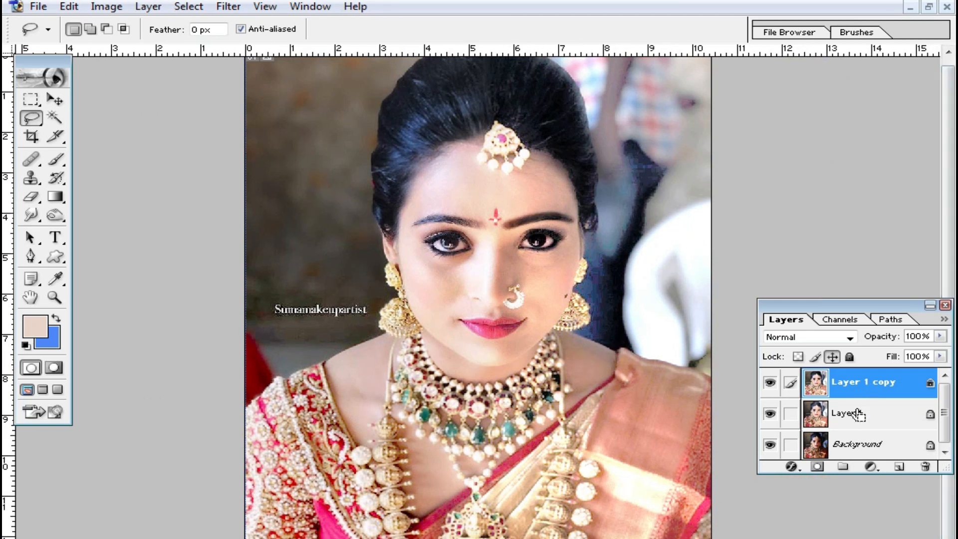
key(ctrl+e)
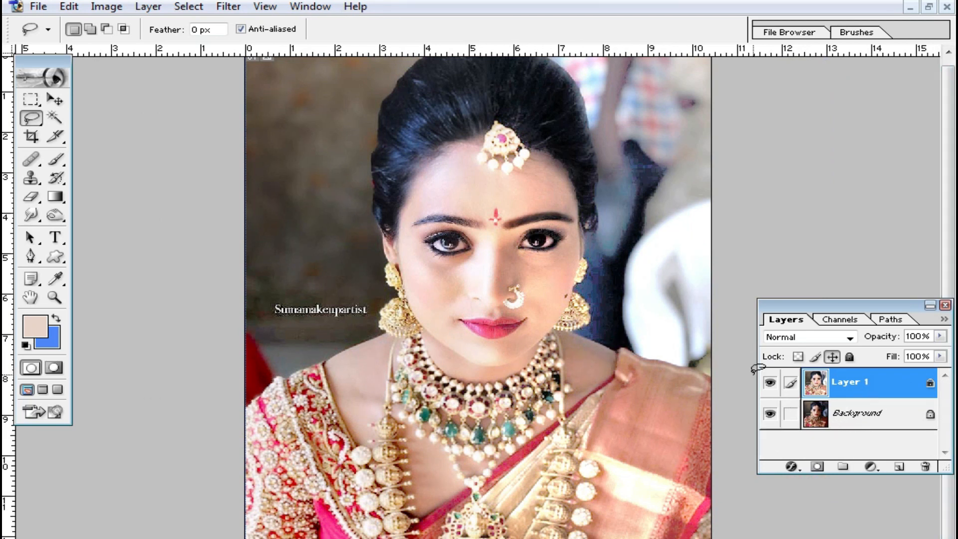
- Compare the retouched portrait with the original by repeatedly hiding and showing Layer 1, and examine the face up close
click(769, 383)
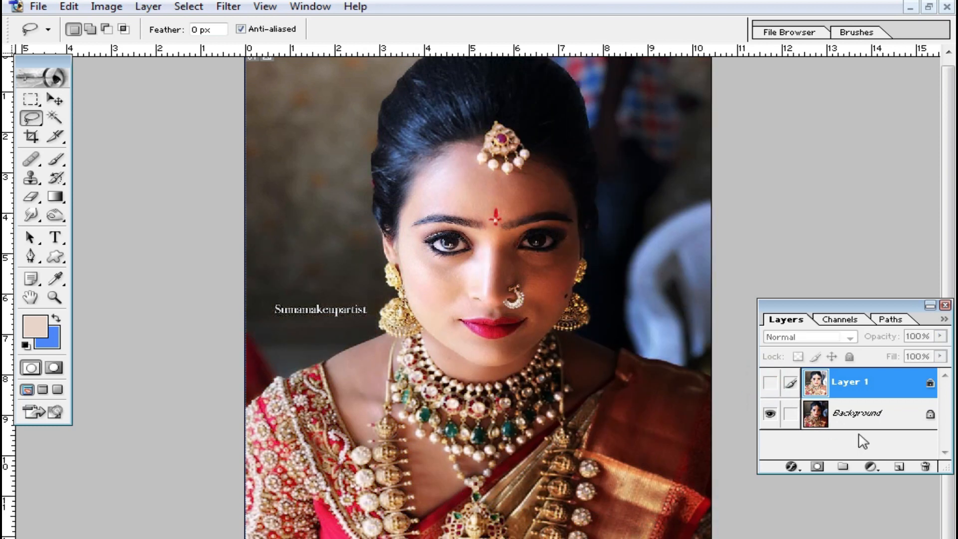
click(879, 414)
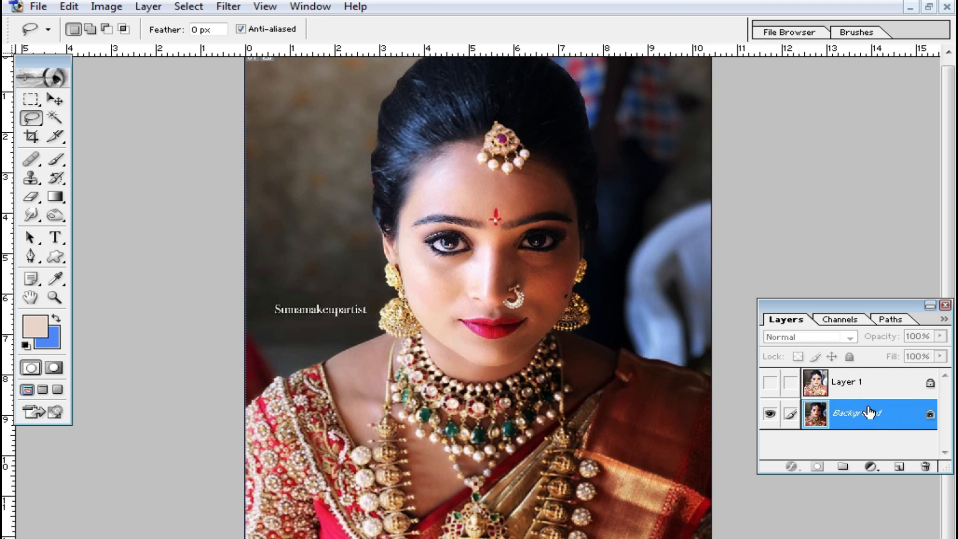
click(876, 384)
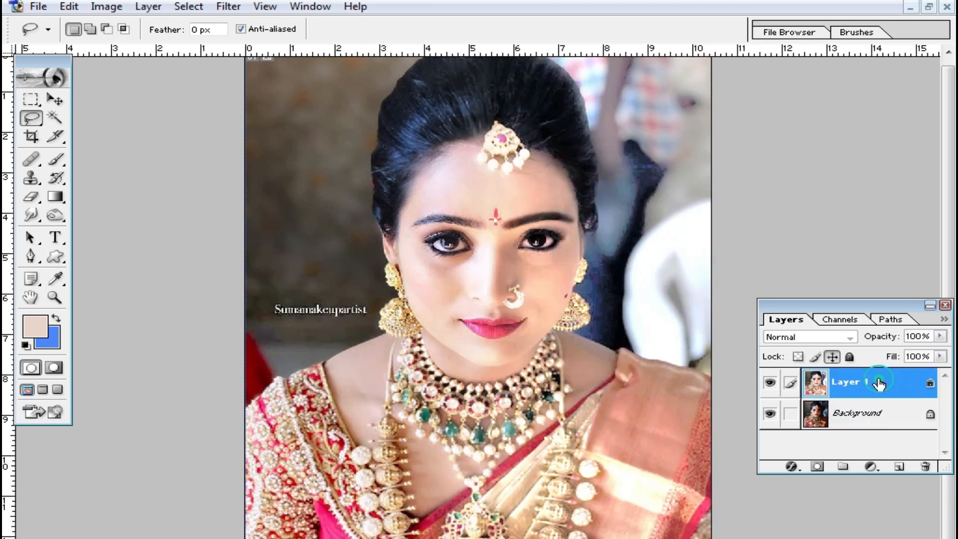
click(769, 383)
click(770, 383)
click(769, 383)
click(770, 383)
click(768, 383)
click(769, 383)
click(769, 383)
click(768, 383)
click(769, 383)
click(768, 383)
click(768, 383)
click(769, 383)
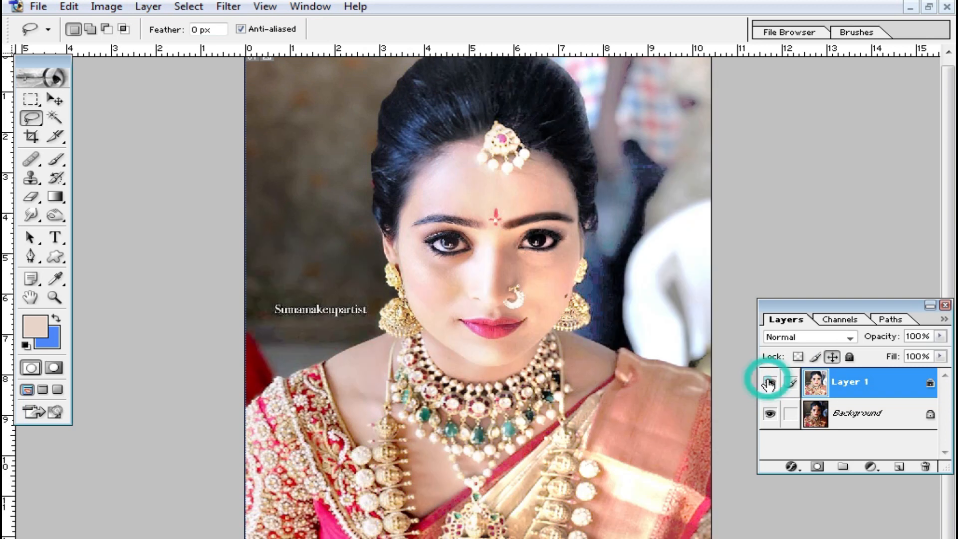
click(768, 383)
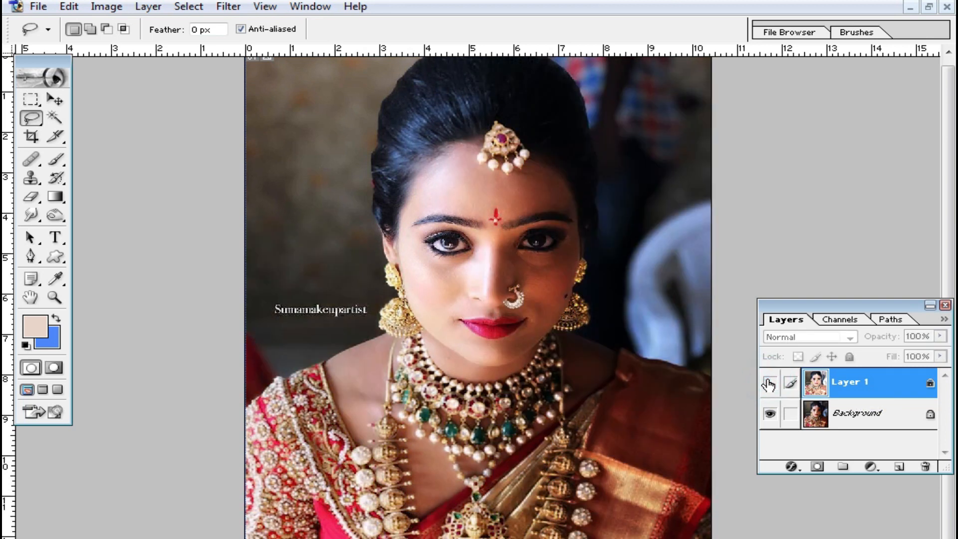
click(769, 383)
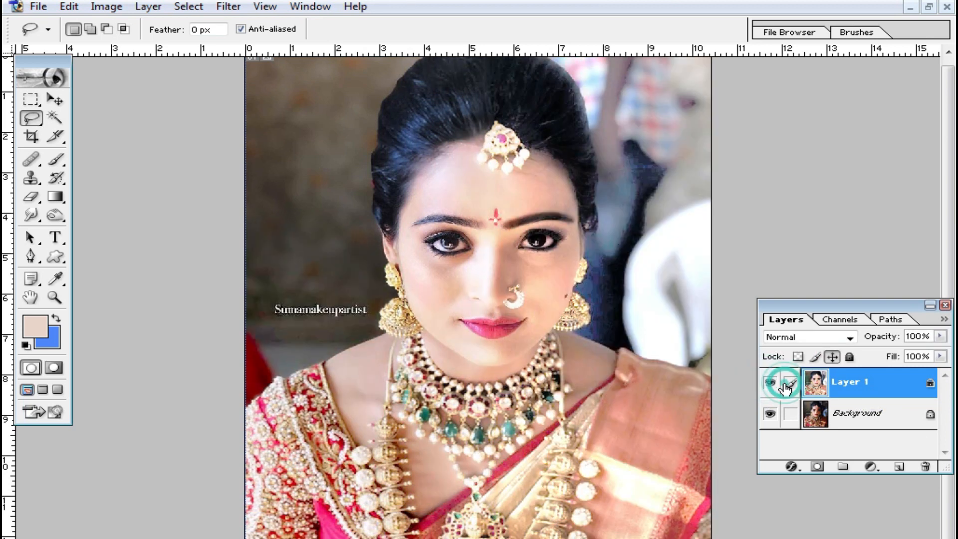
click(768, 383)
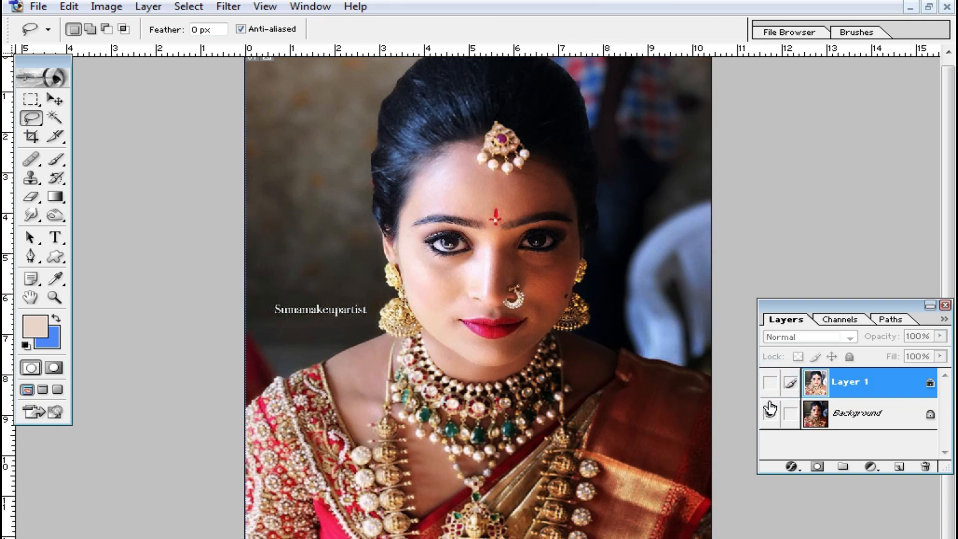
click(769, 383)
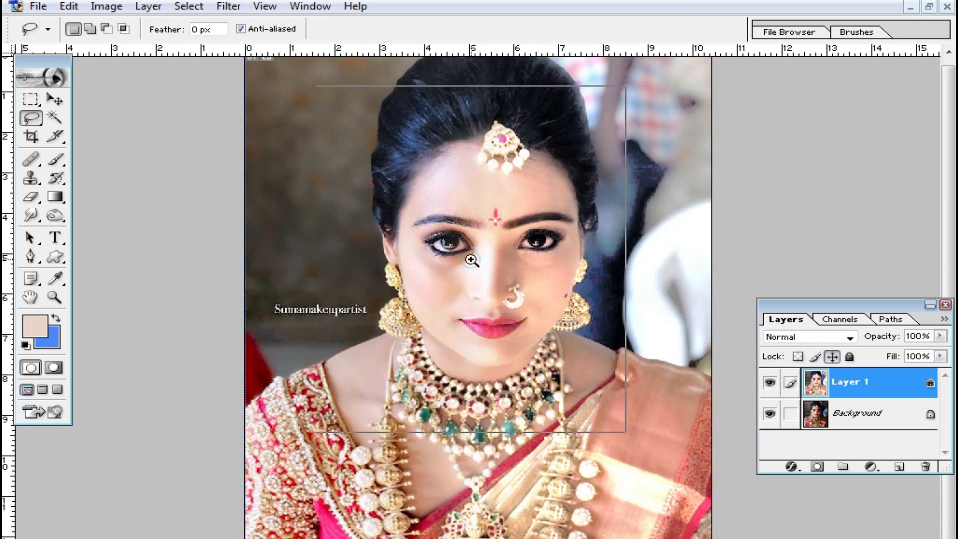
key(ctrl+plus)
ctrl+click(452, 261)
drag(545, 408, 357, 210)
alt+click(488, 365)
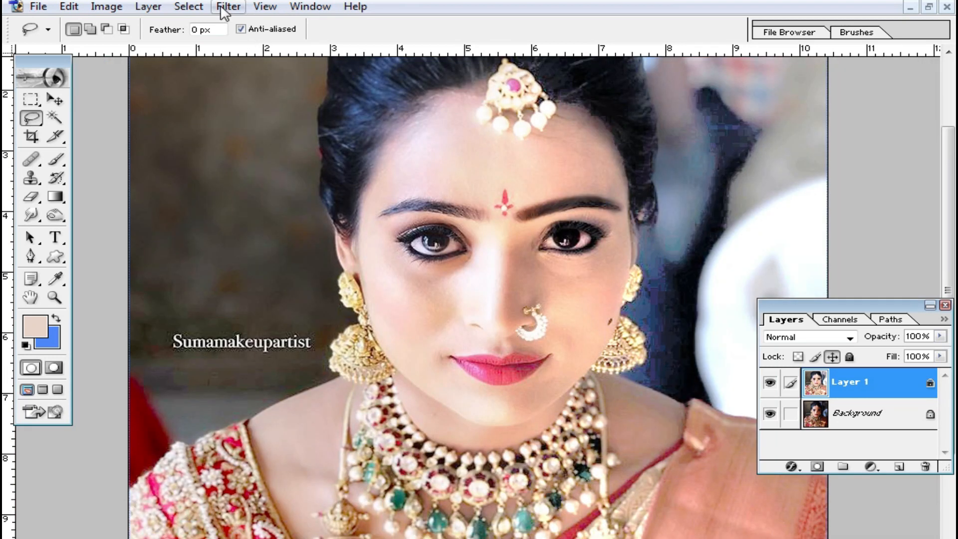
- Smooth Layer 1 with the Noiseware Professional filter, setting sharpening and contrast to 0 and the luminance noise level to +7
click(221, 7)
mouse_move(359, 453)
click(557, 455)
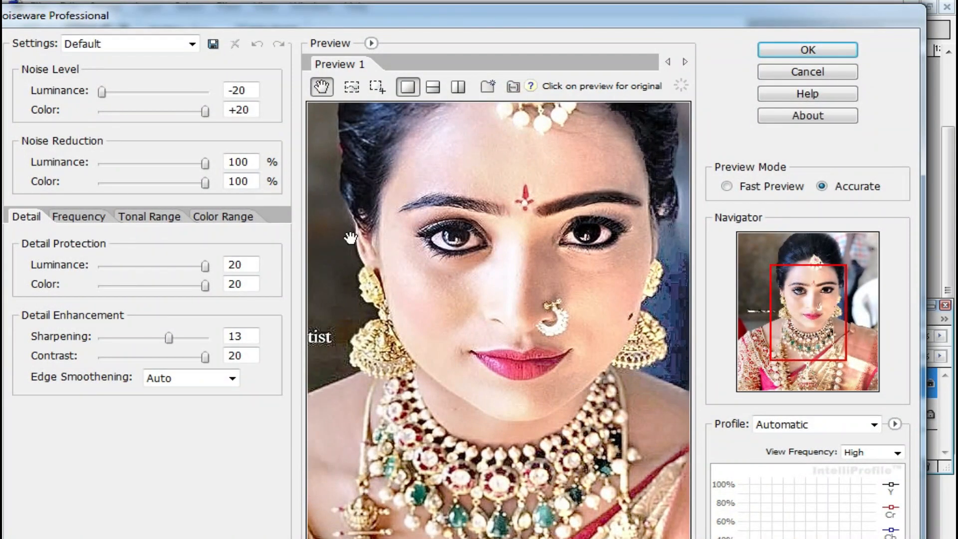
drag(169, 337, 102, 337)
drag(205, 357, 101, 357)
drag(102, 91, 172, 92)
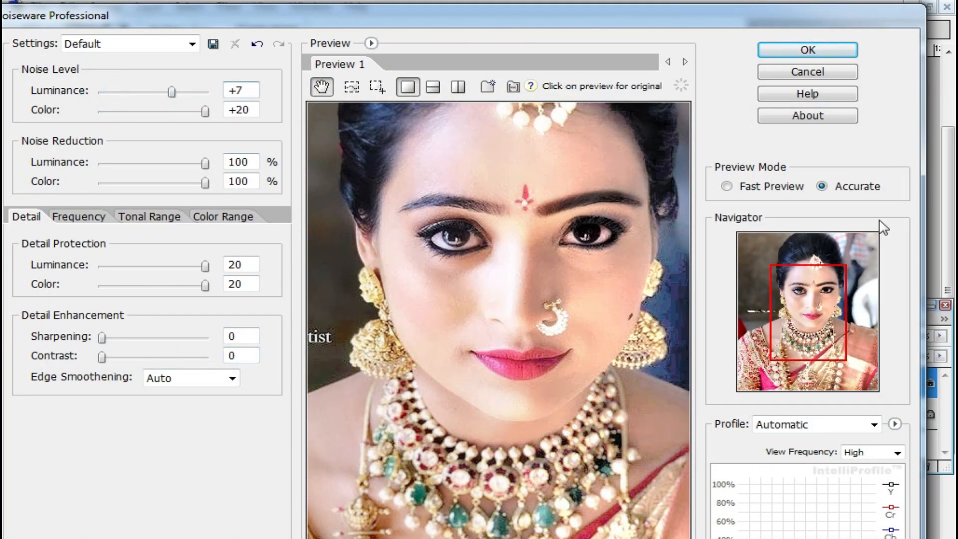
click(807, 49)
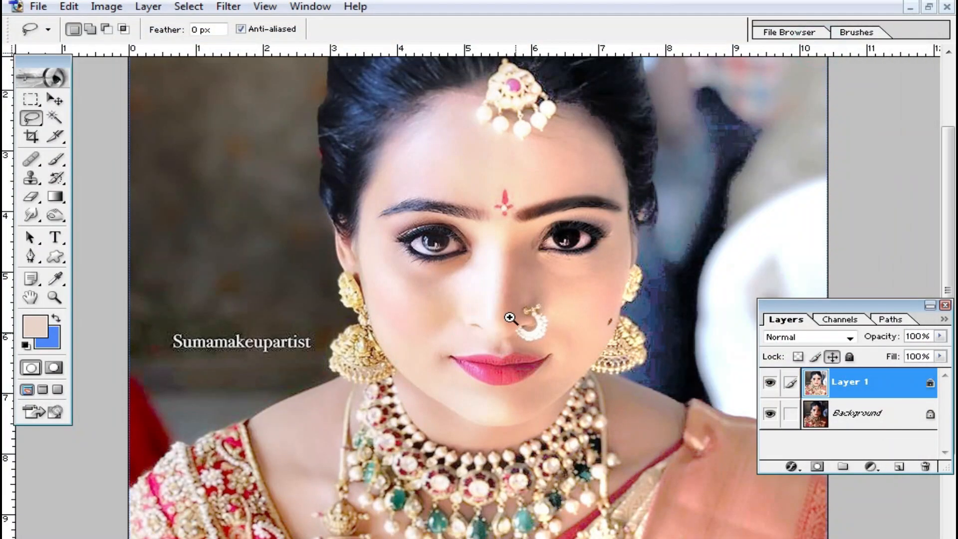
- Examine the smoothed skin on the face up close and check the overall look of the portrait
key(ctrl+plus)
key(ctrl+plus)
alt+click(453, 296)
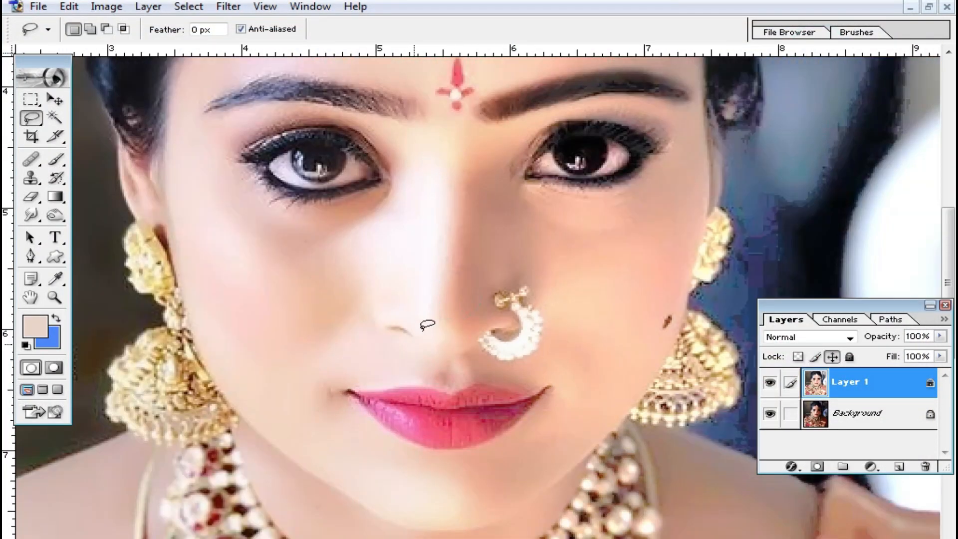
scroll(466, 277, up, 3)
alt+click(514, 294)
alt+click(515, 296)
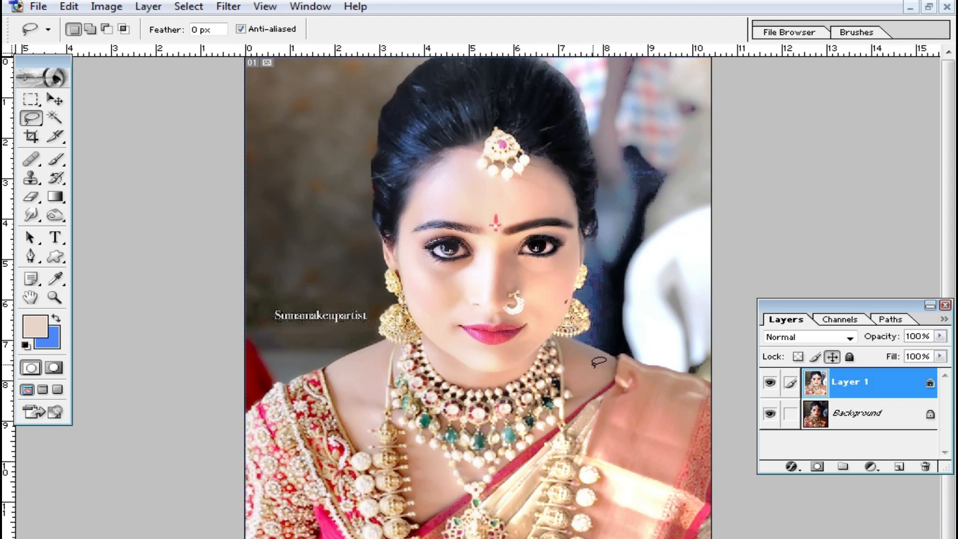
- Save a JPEG copy of the portrait to the Desktop as 5645.jpg, and close the original document without saving its changes
key(ctrl+shift+s)
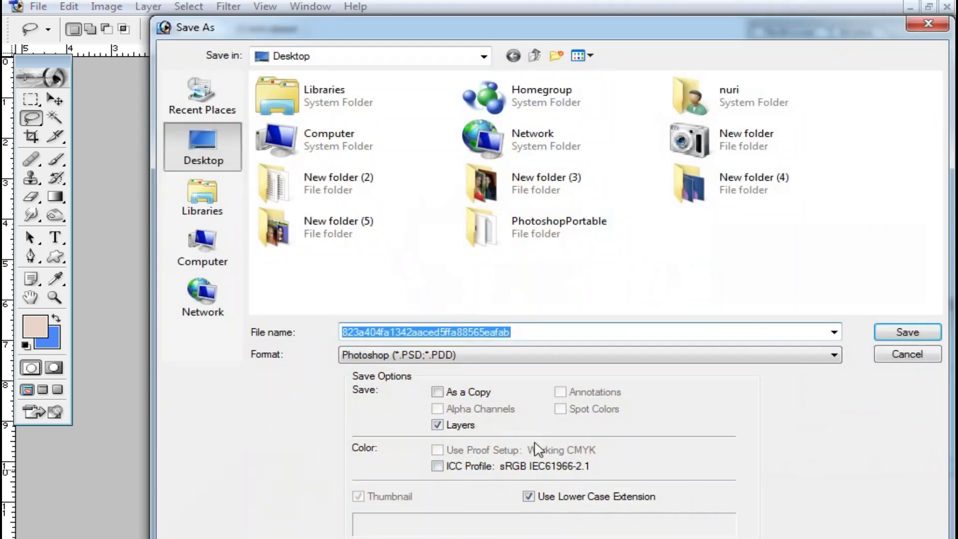
text(5645)
click(570, 362)
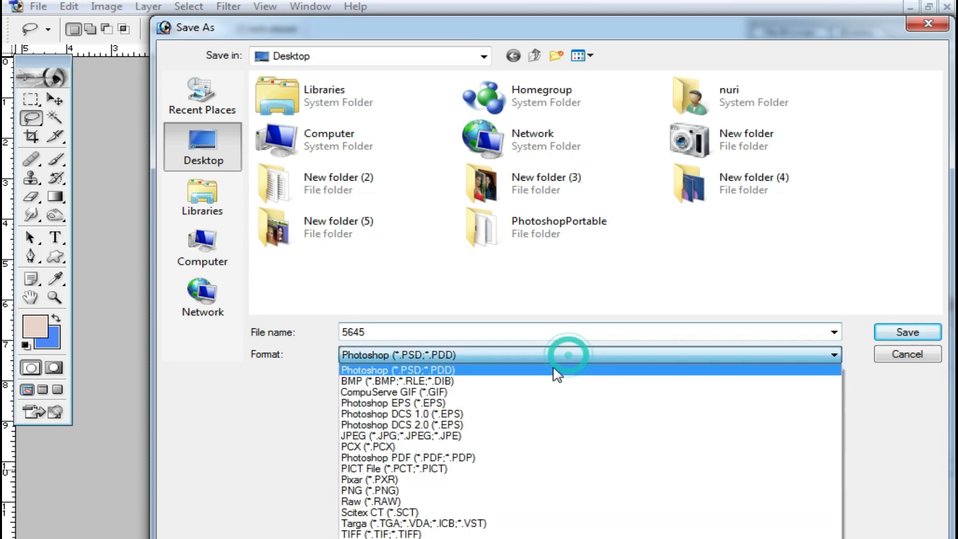
click(498, 439)
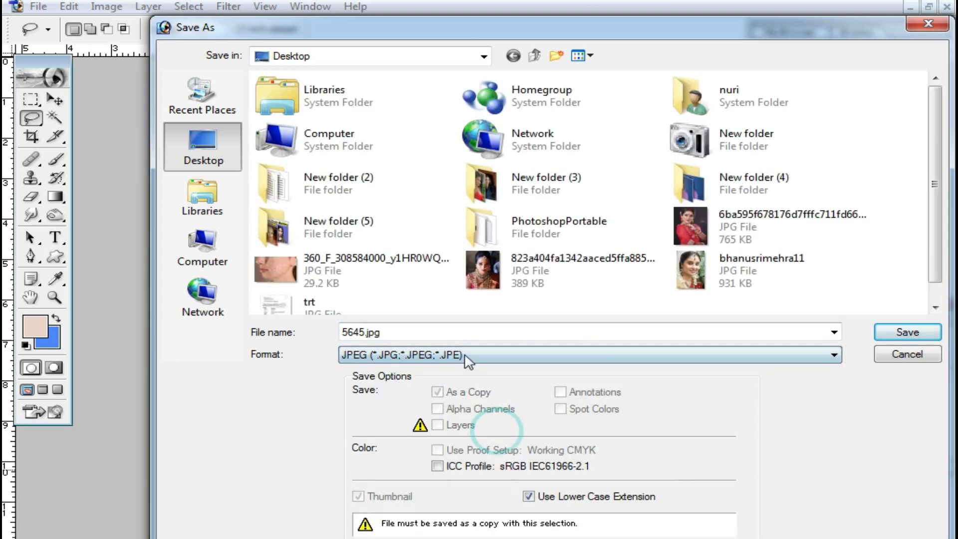
click(932, 333)
click(613, 179)
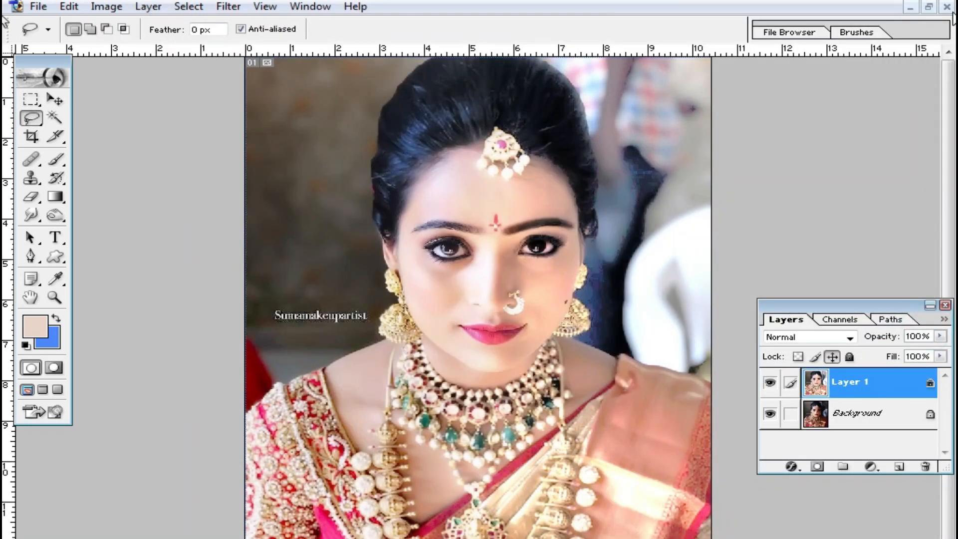
click(946, 7)
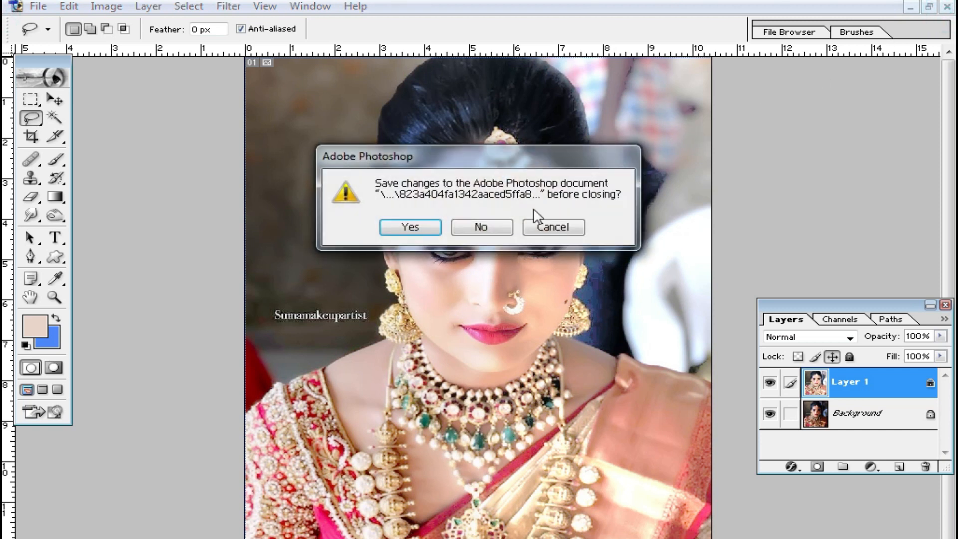
click(481, 227)
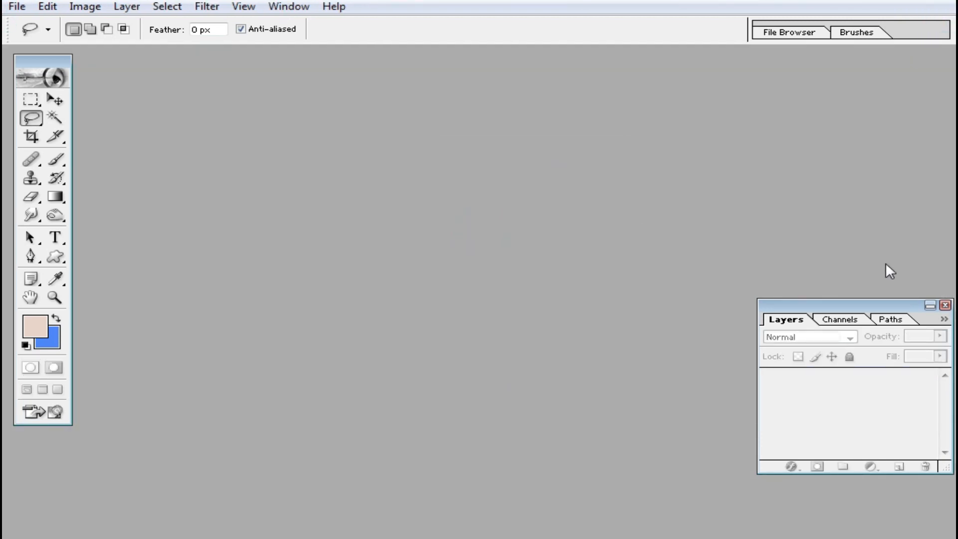